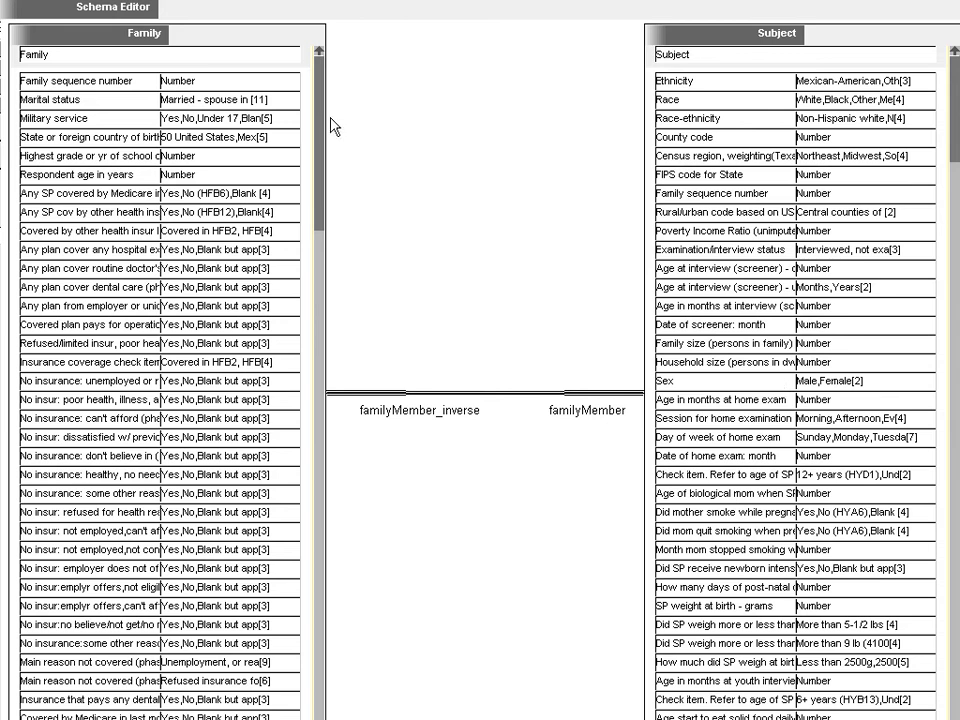
- Select all Subject attributes in the schema and place them in the Query Environment as an attribute set
click(191, 83)
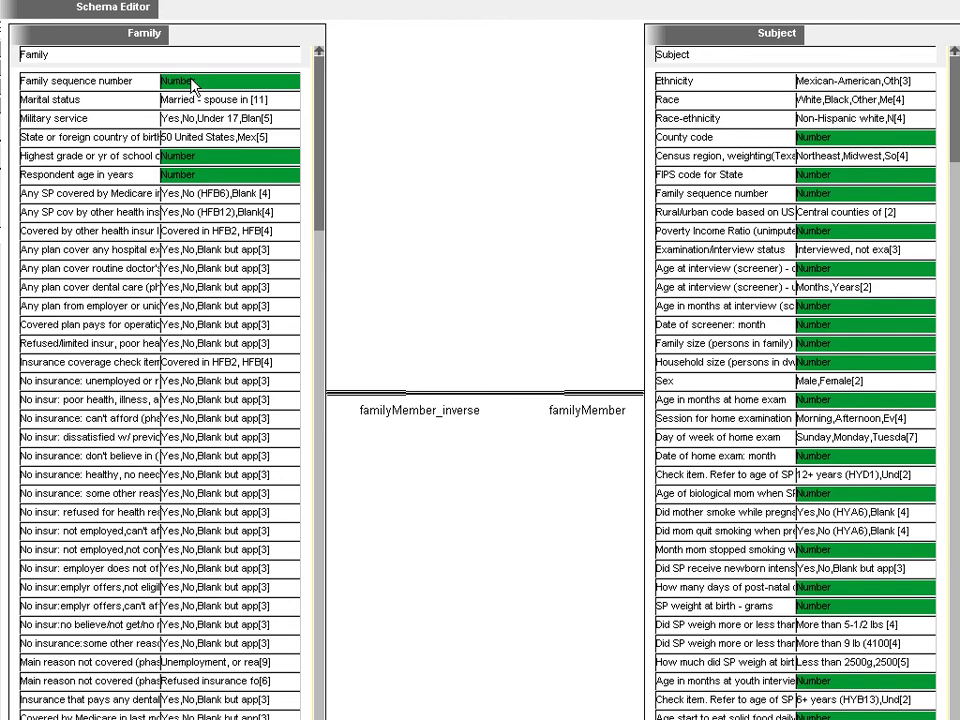
click(213, 425)
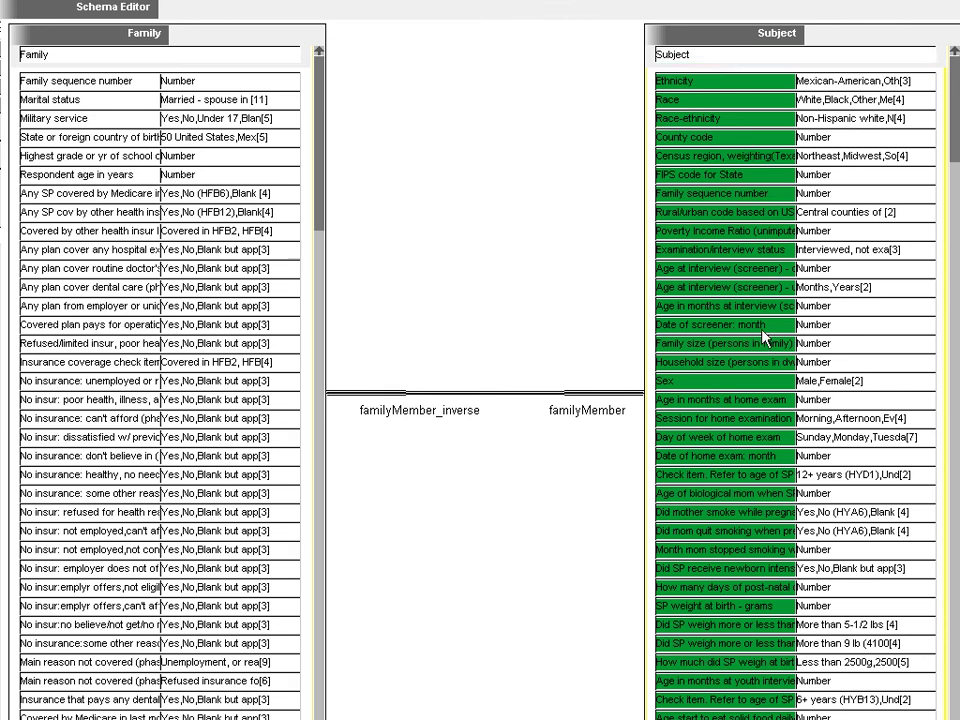
drag(52, 716, 48, 128)
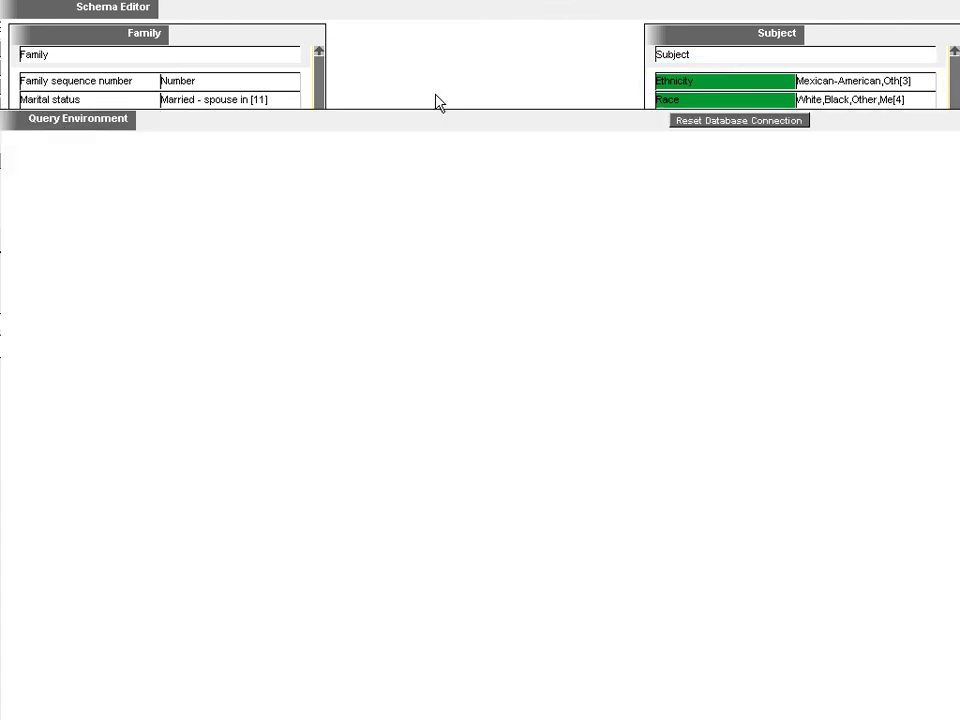
click(673, 82)
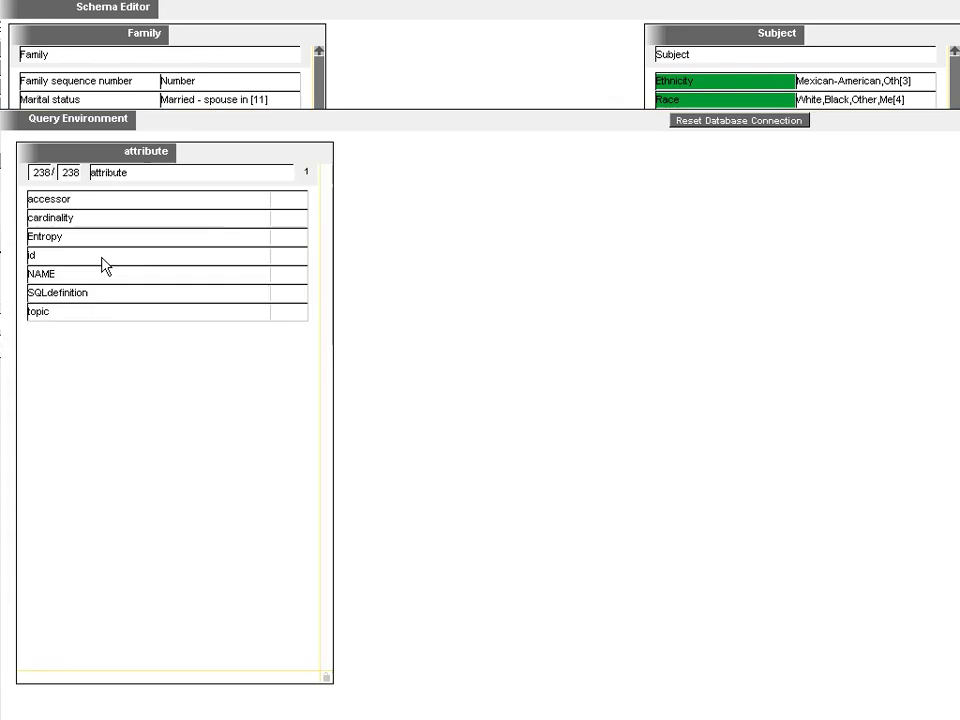
drag(902, 111, 903, 24)
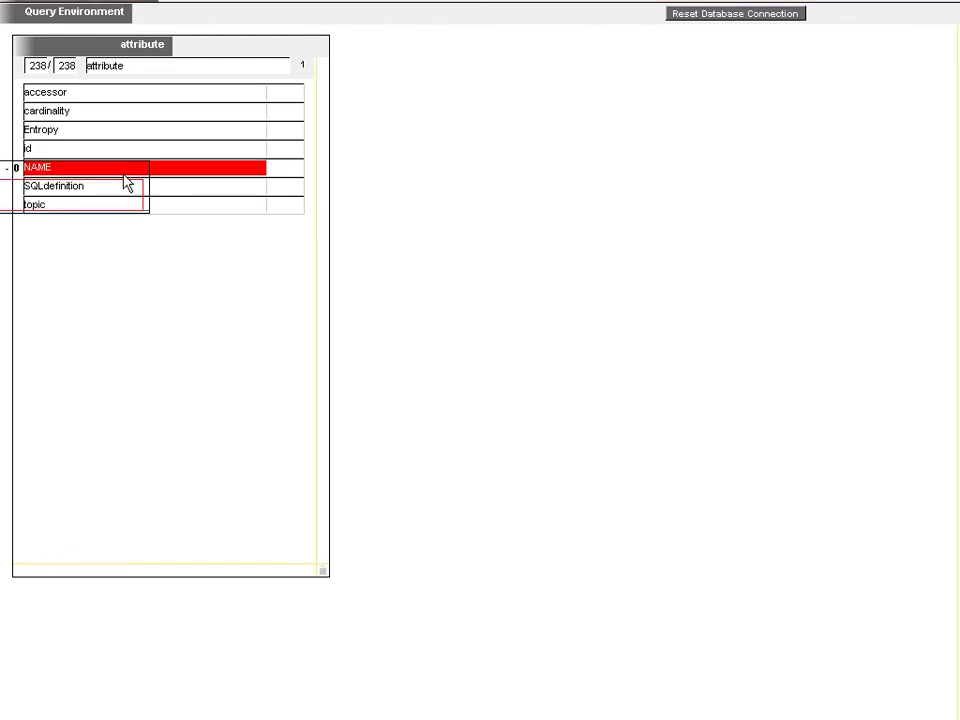
- Display the Entropy and topic distributions of the attribute set, briefly trying a lower Entropy limit of about 0.95
drag(108, 139, 108, 139)
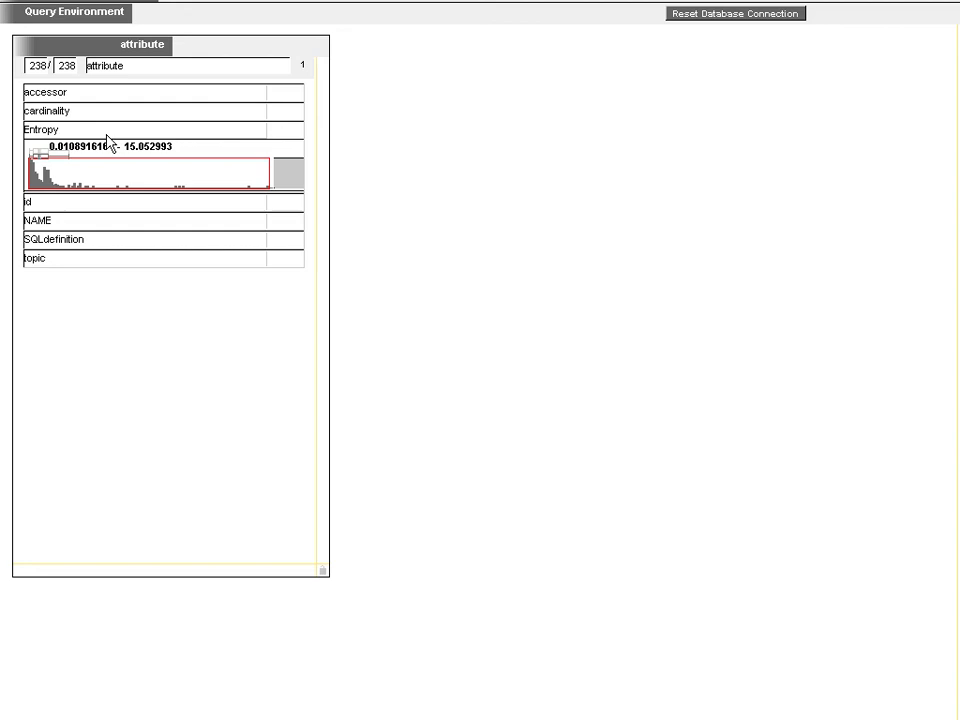
click(44, 184)
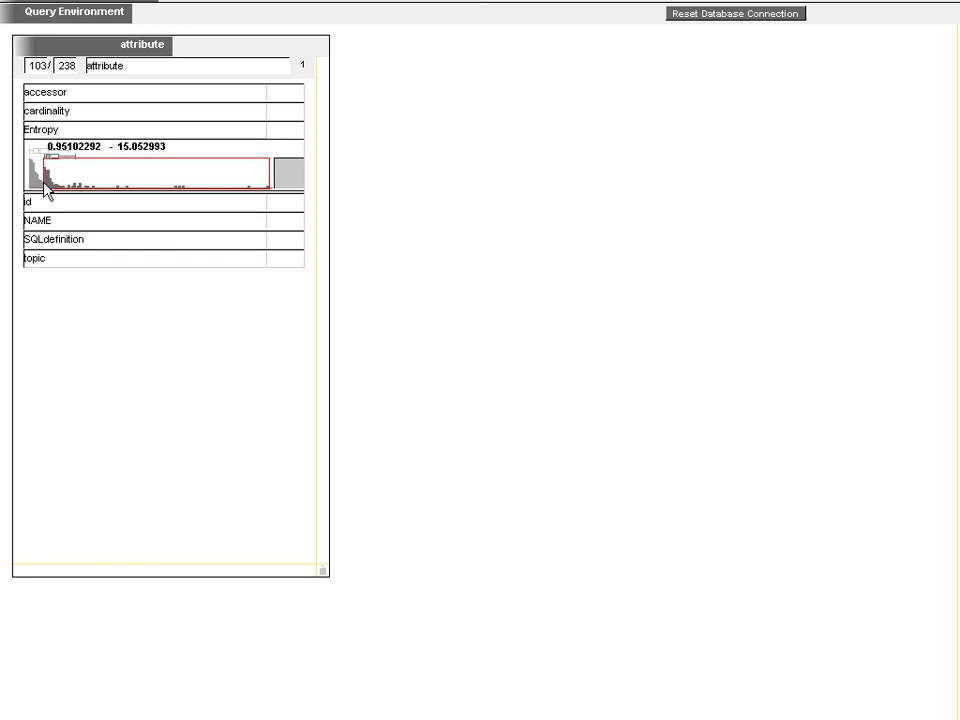
key(ctrl+z)
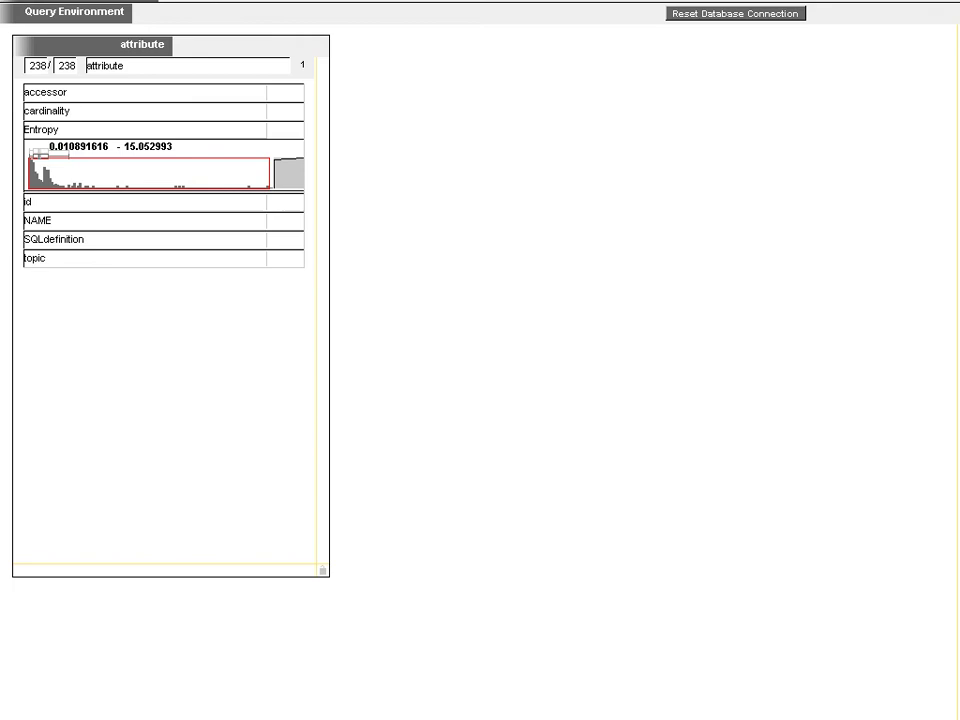
drag(289, 694, 133, 294)
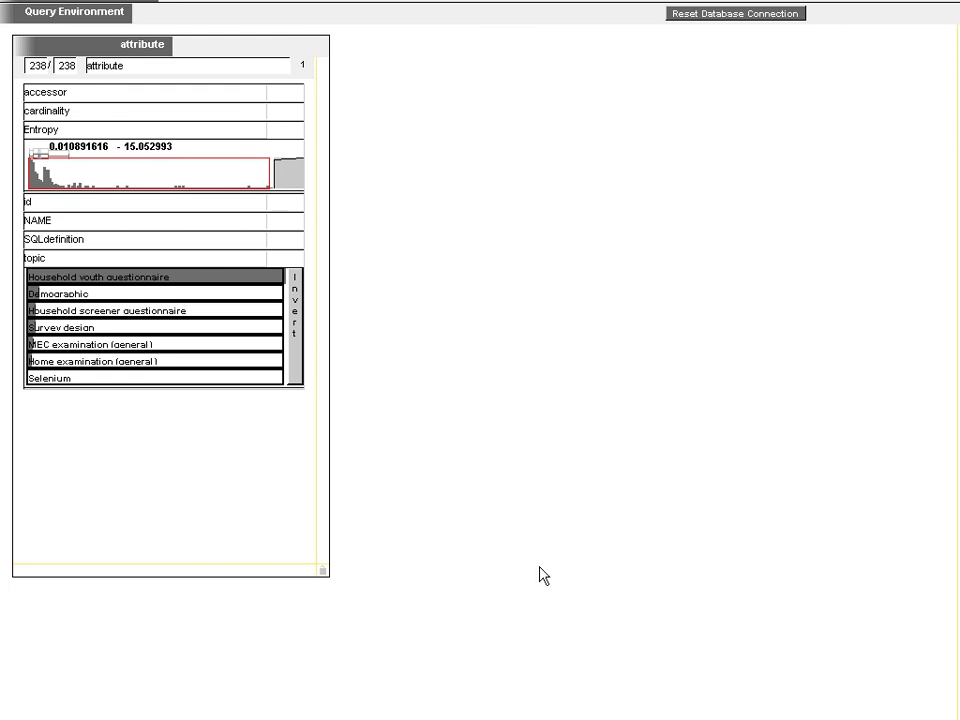
- Try excluding the Household youth questionnaire topic from the attribute set and magnifying the set to inspect its Entropy distribution
click(248, 285)
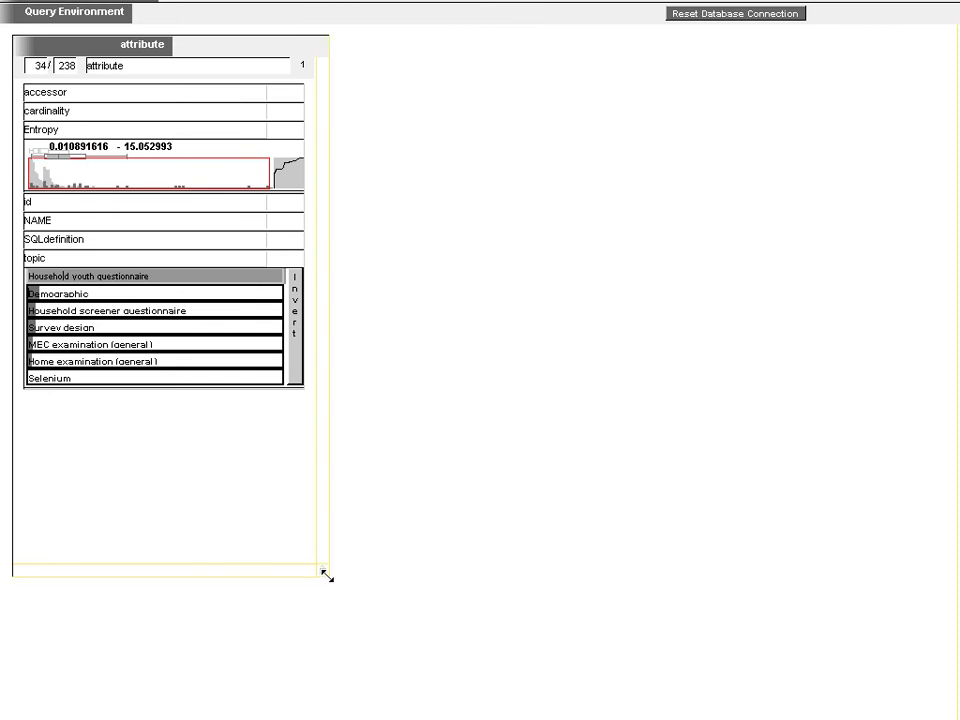
drag(326, 575, 953, 715)
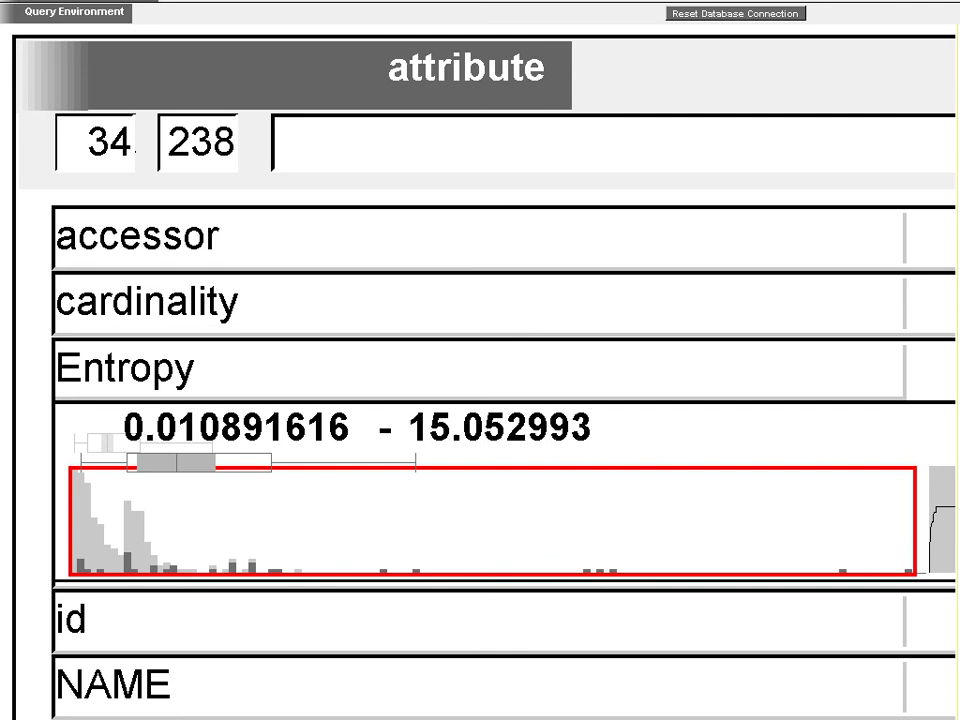
drag(958, 717, 330, 490)
click(237, 280)
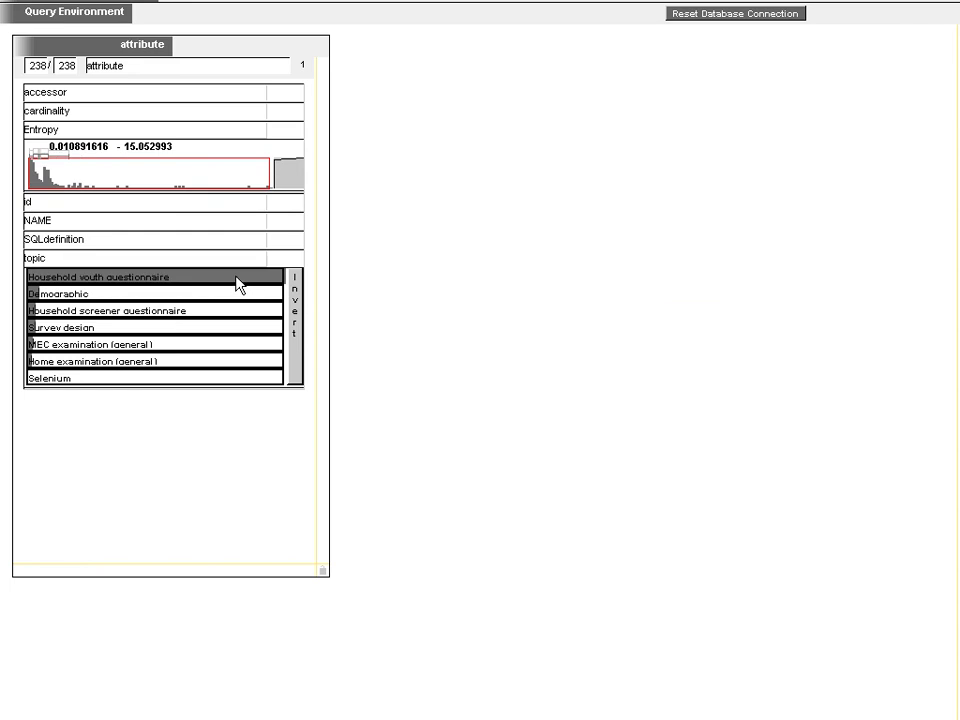
- Follow the data_type relation from the attribute set to Literal_Data_Type and display its ELEMENT_TYPE distribution
click(262, 422)
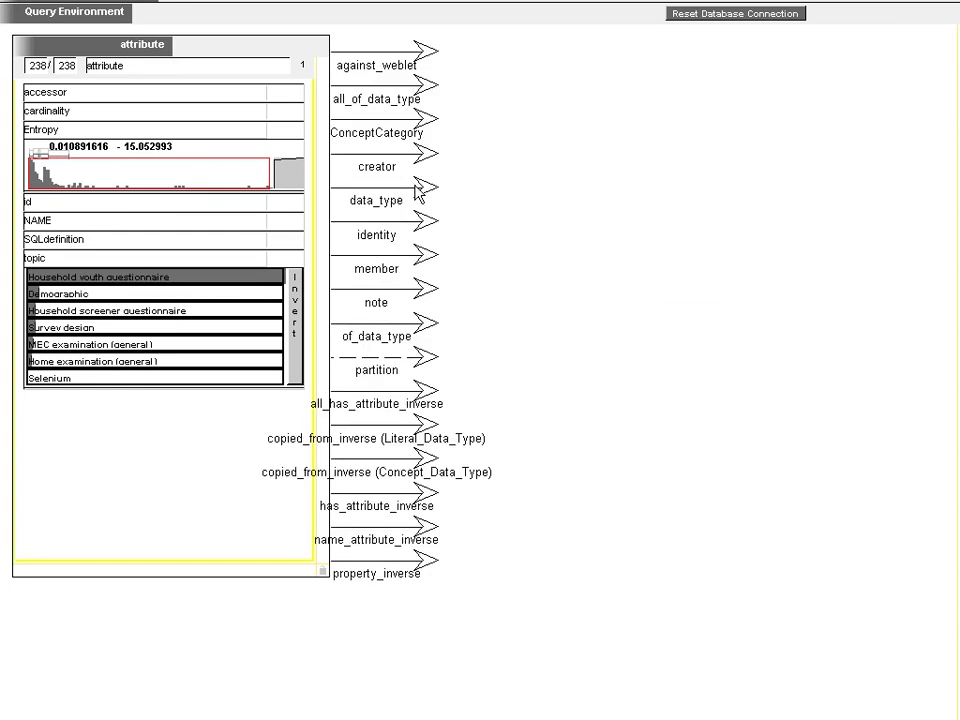
drag(417, 186, 400, 44)
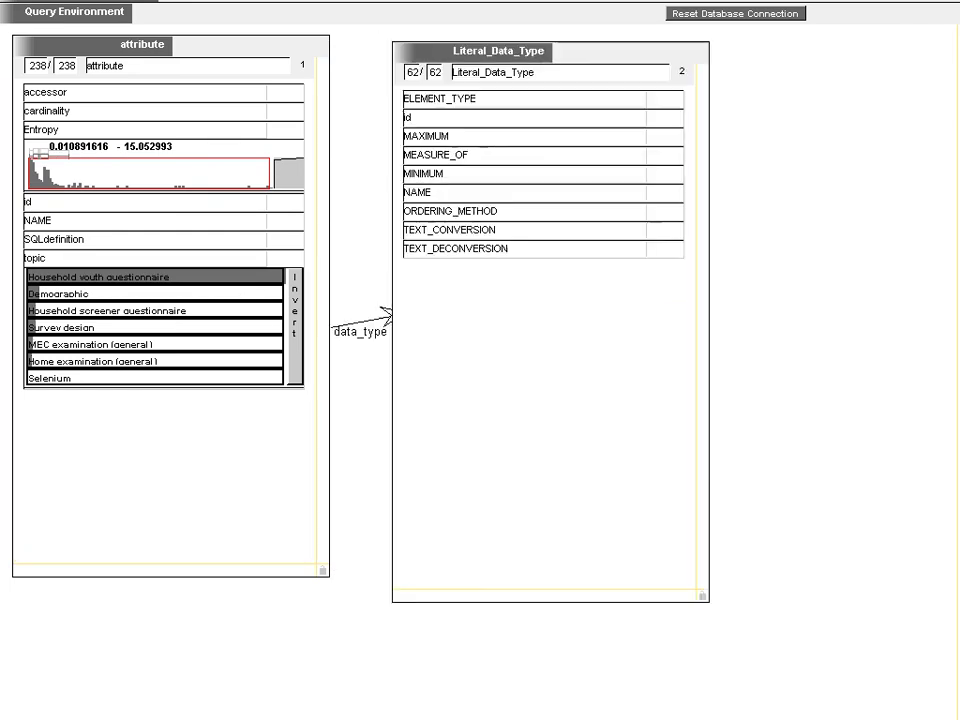
click(483, 104)
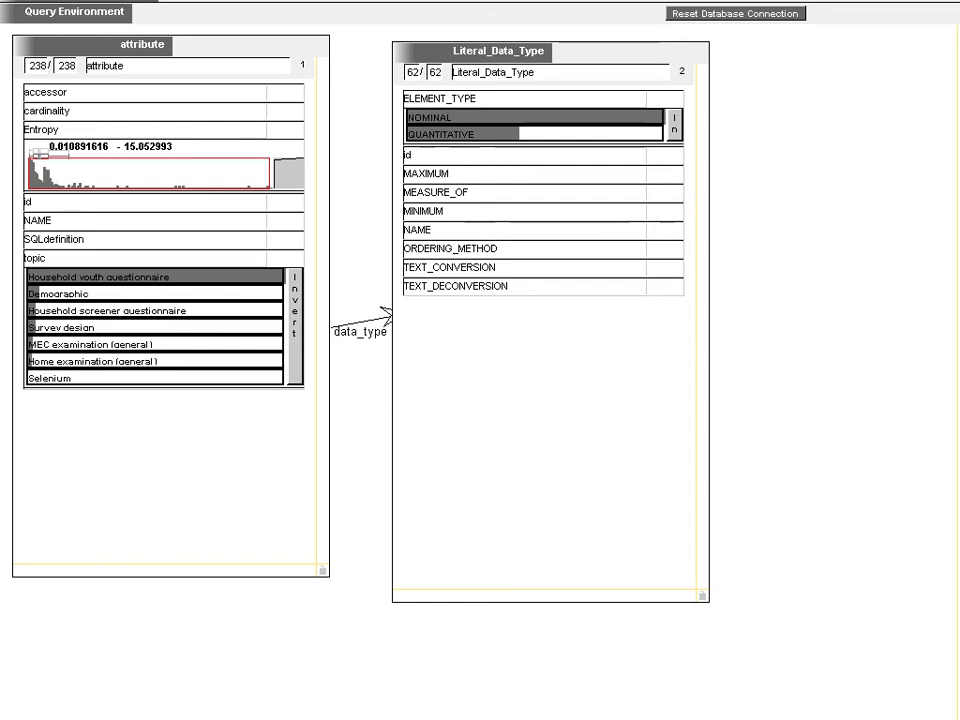
- Open Sagebrush below the query sets and sketch a chart containing a Mark
drag(130, 537, 11, 396)
double_click(11, 400)
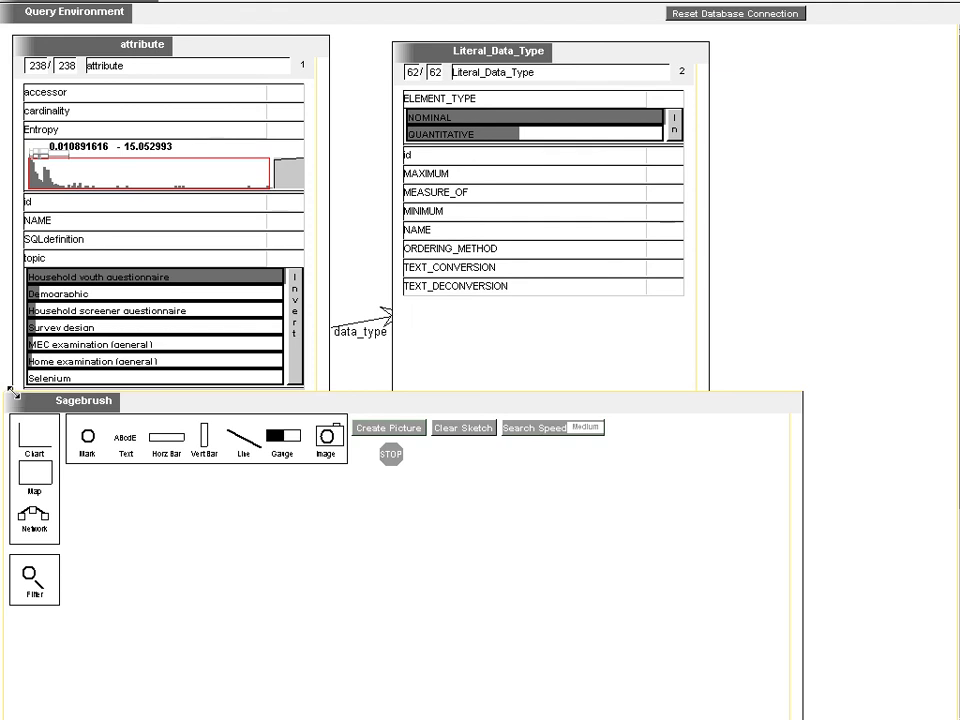
drag(38, 434, 150, 488)
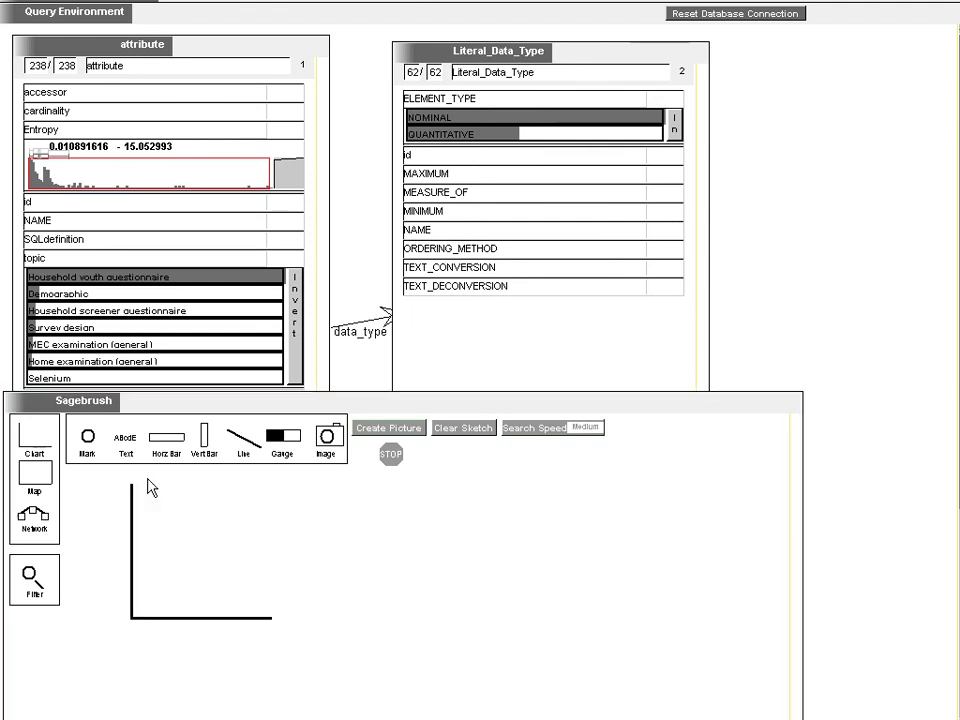
drag(89, 443, 196, 580)
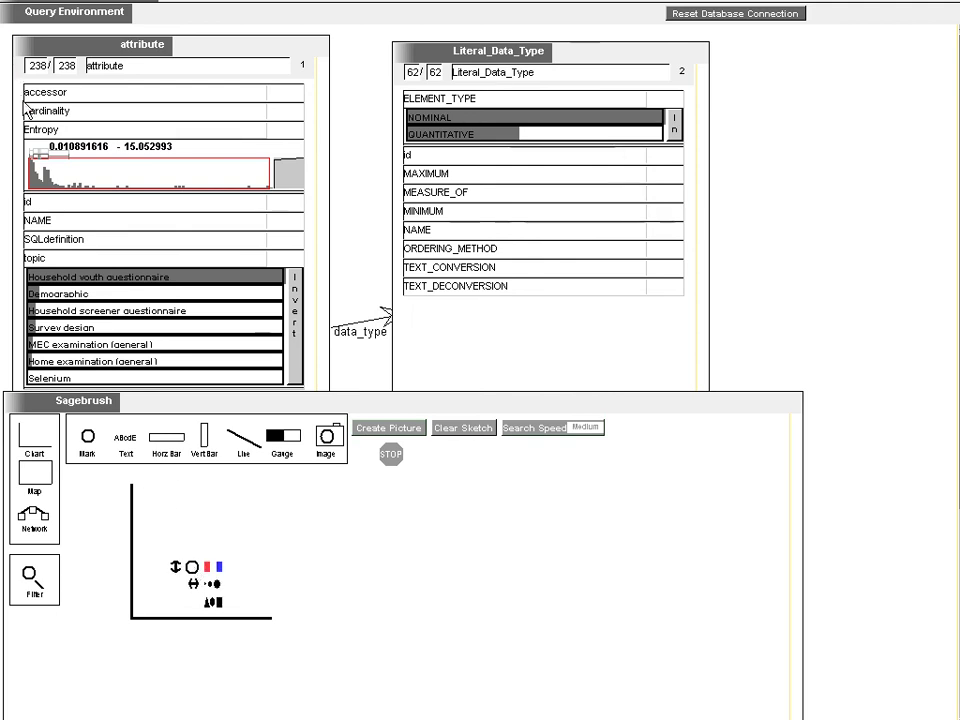
- Map Entropy to the mark's vertical position, topic to its horizontal position and ELEMENT_TYPE to its colour
drag(32, 133, 178, 570)
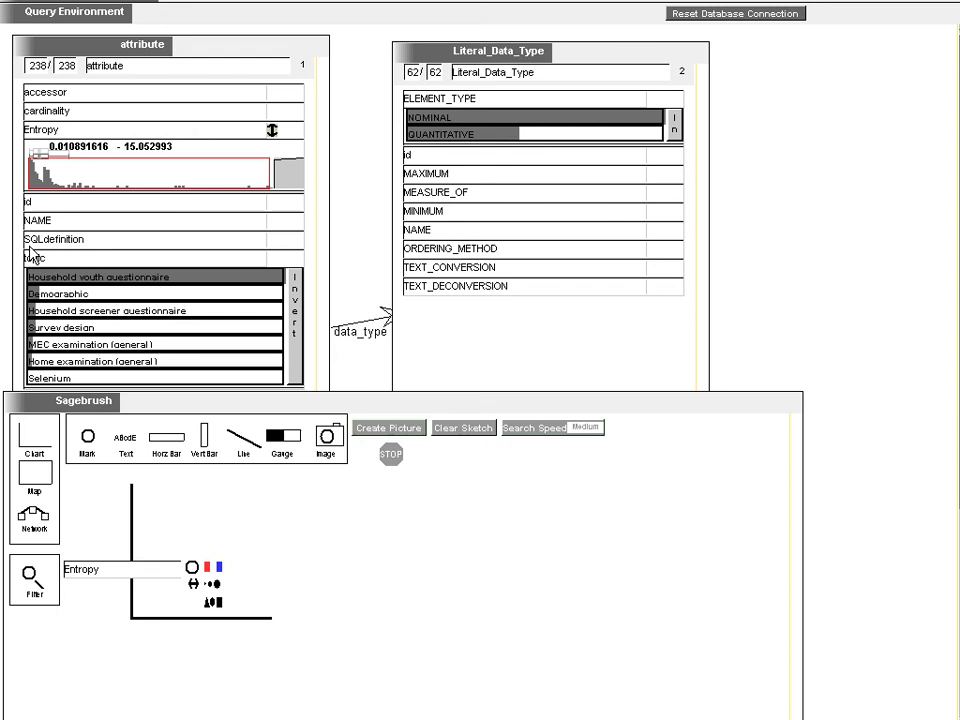
drag(32, 262, 200, 592)
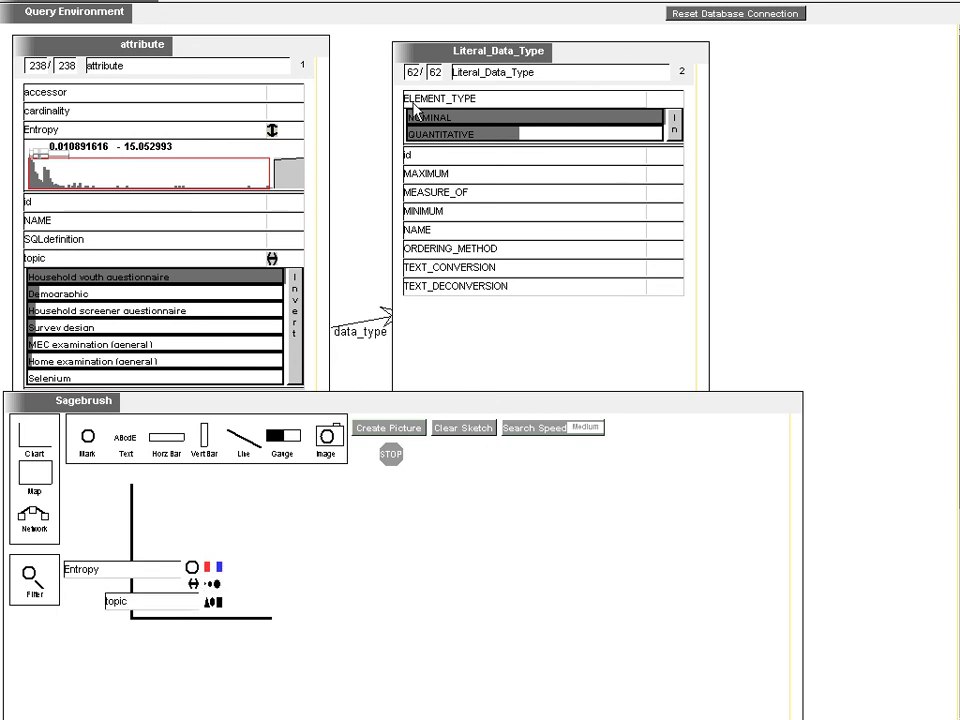
drag(410, 104, 214, 574)
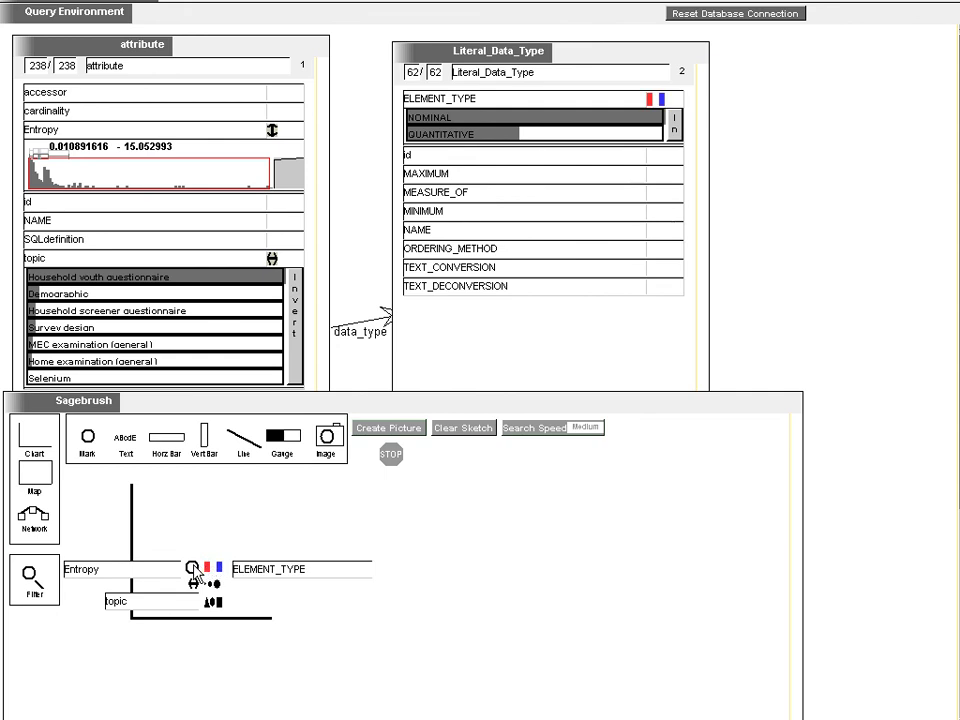
double_click(194, 568)
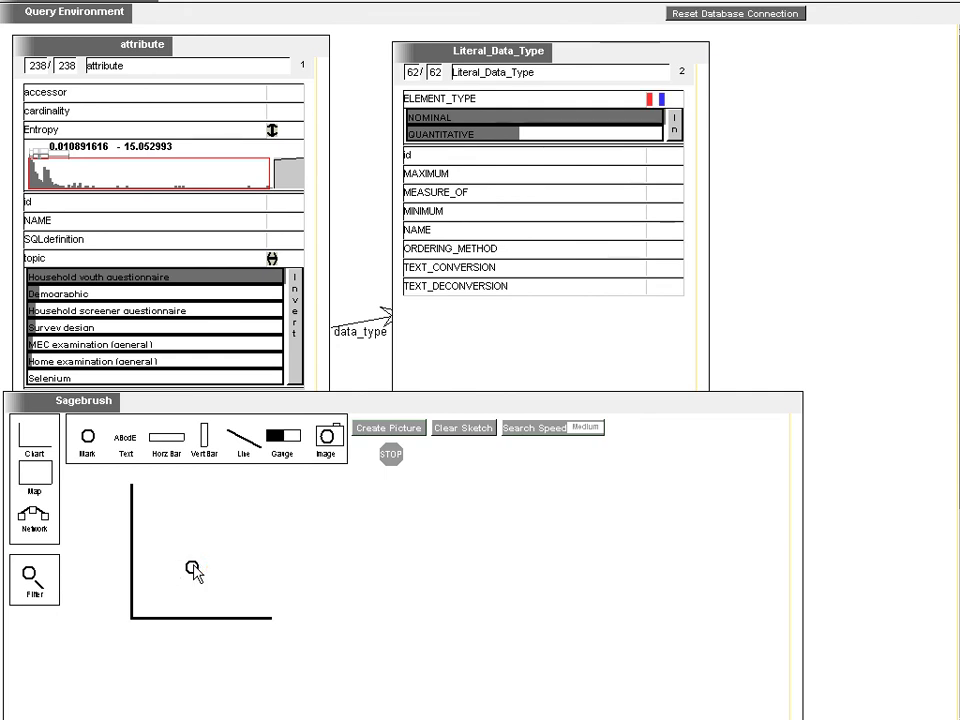
- Add a Text element to the chart sketch, map NAME to its text content, and create the picture
drag(118, 443, 195, 550)
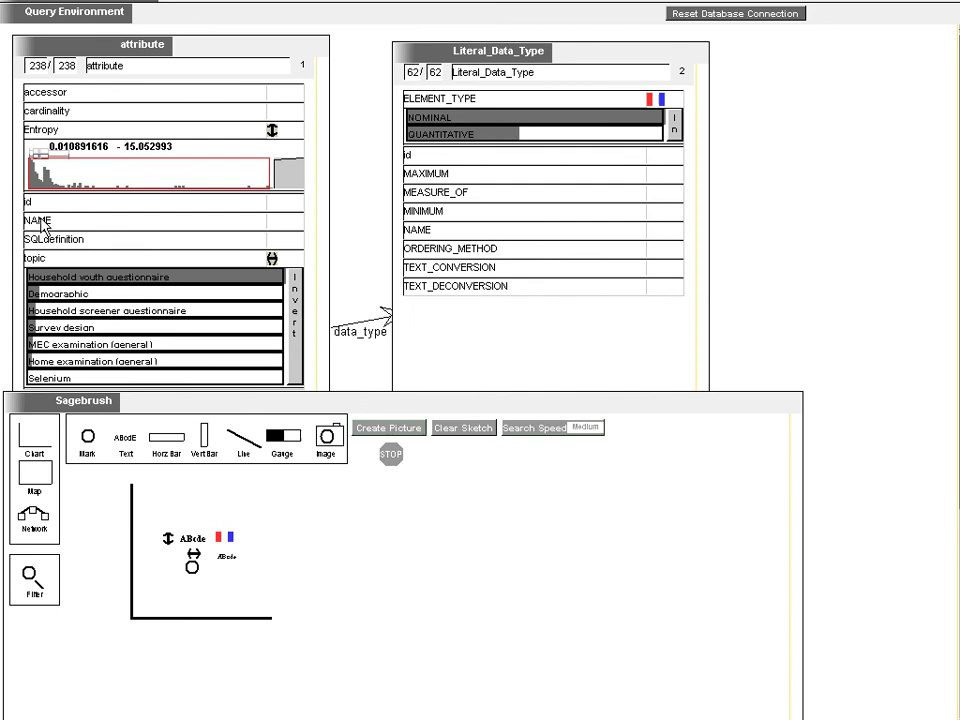
drag(47, 222, 229, 585)
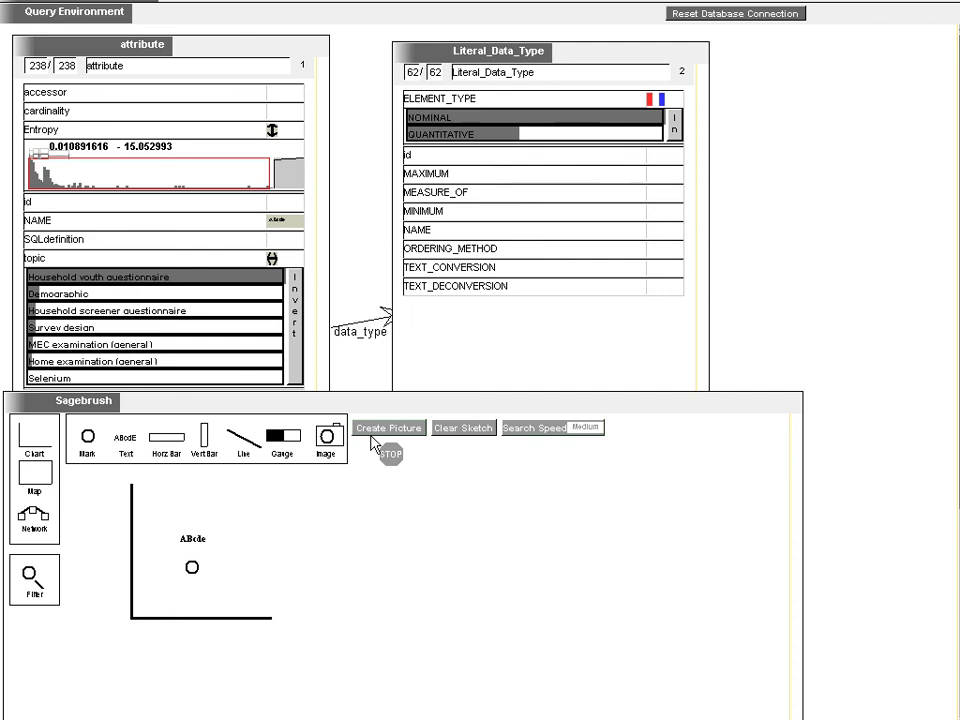
click(384, 437)
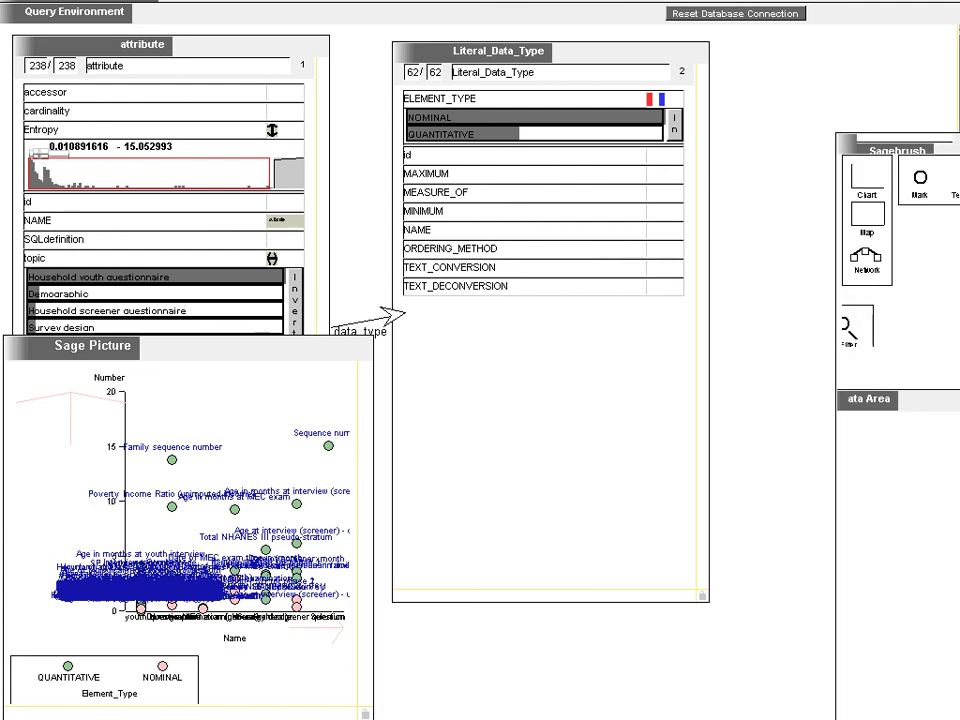
- Shrink the attribute and Literal_Data_Type sets, stretch the Sage Picture chart in both directions, and bring it to the front
click(88, 44)
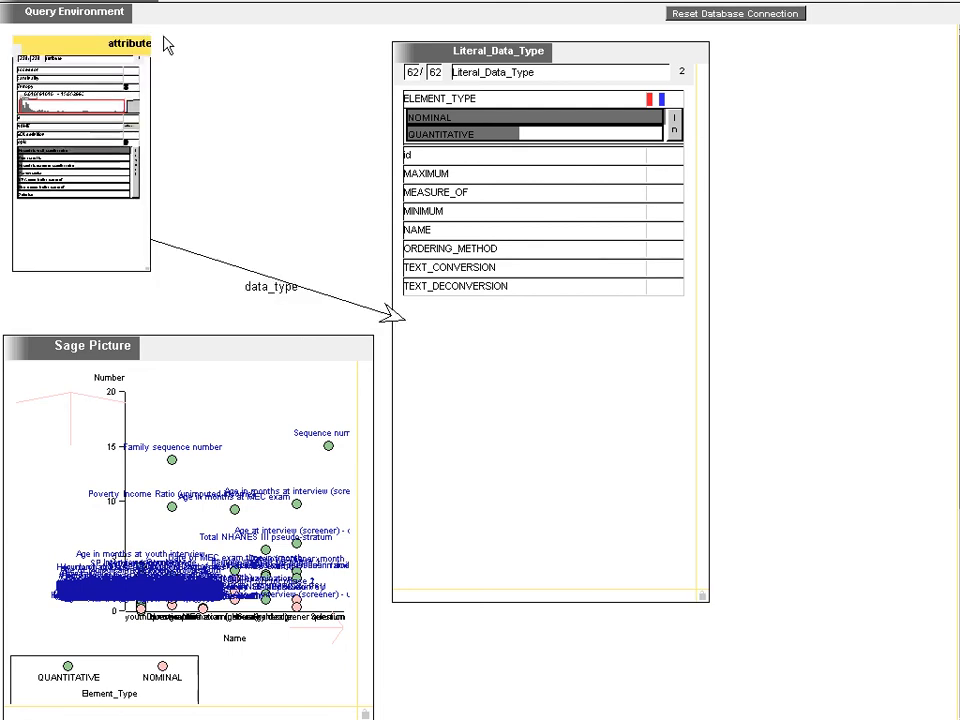
click(470, 52)
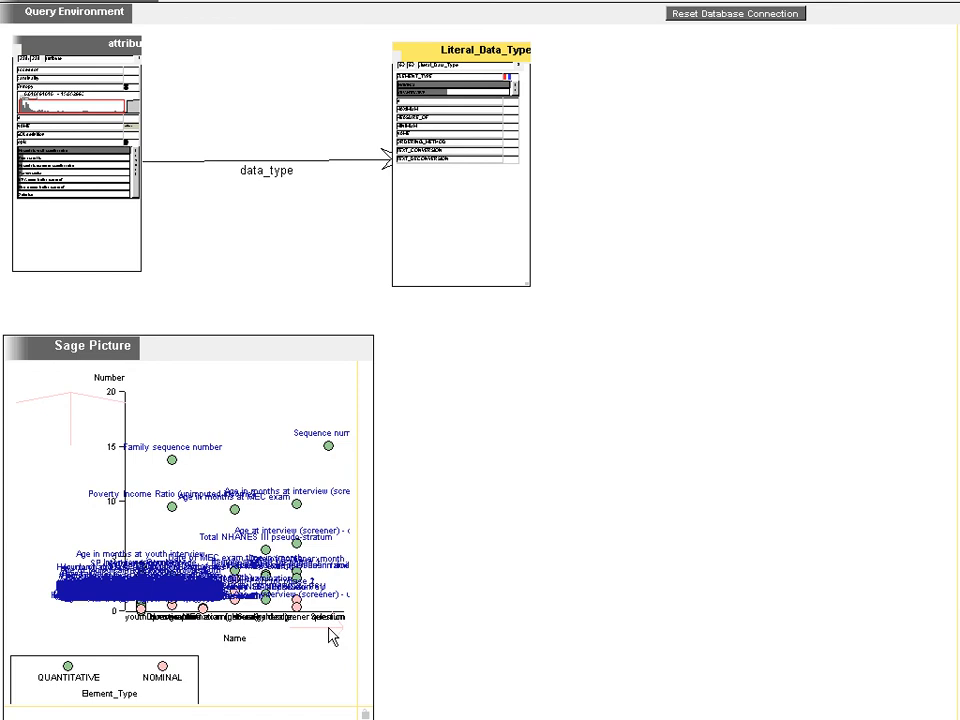
drag(329, 627, 375, 623)
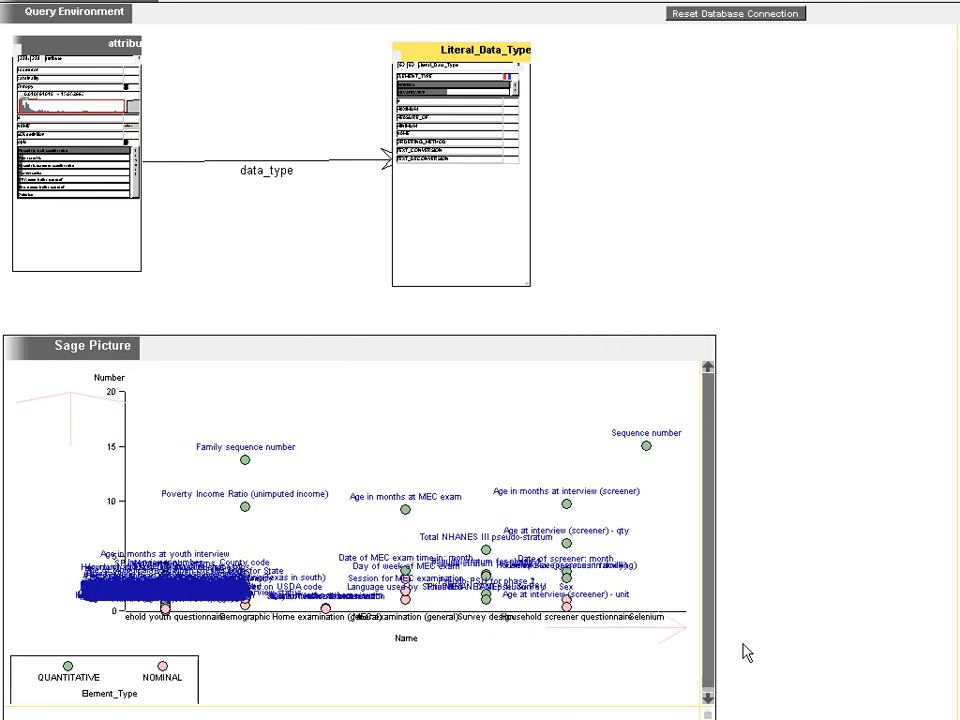
drag(34, 350, 60, 93)
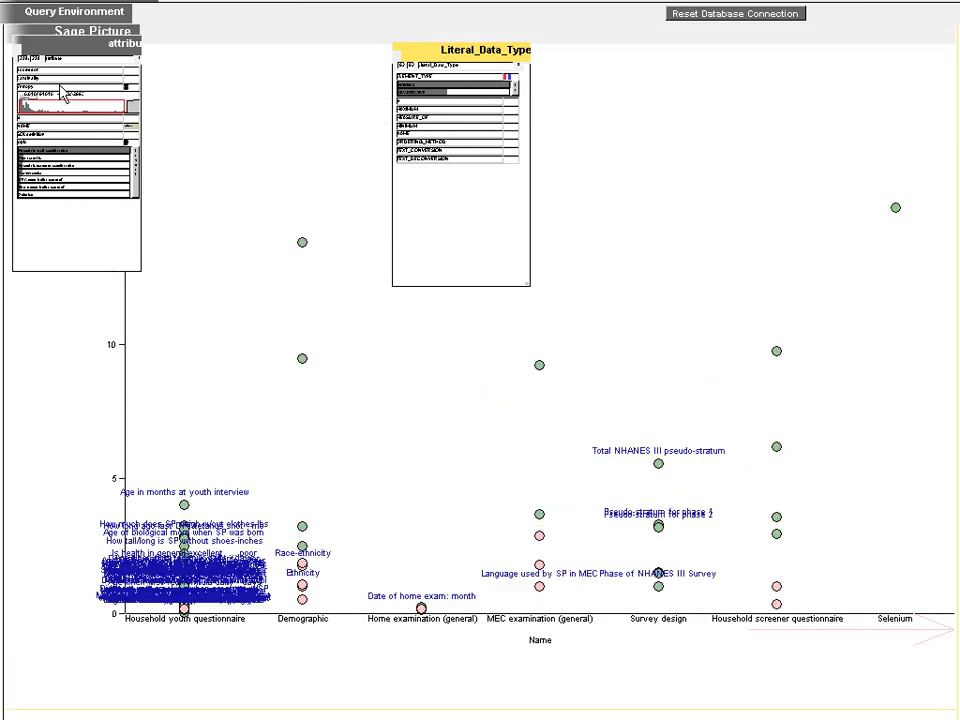
click(247, 37)
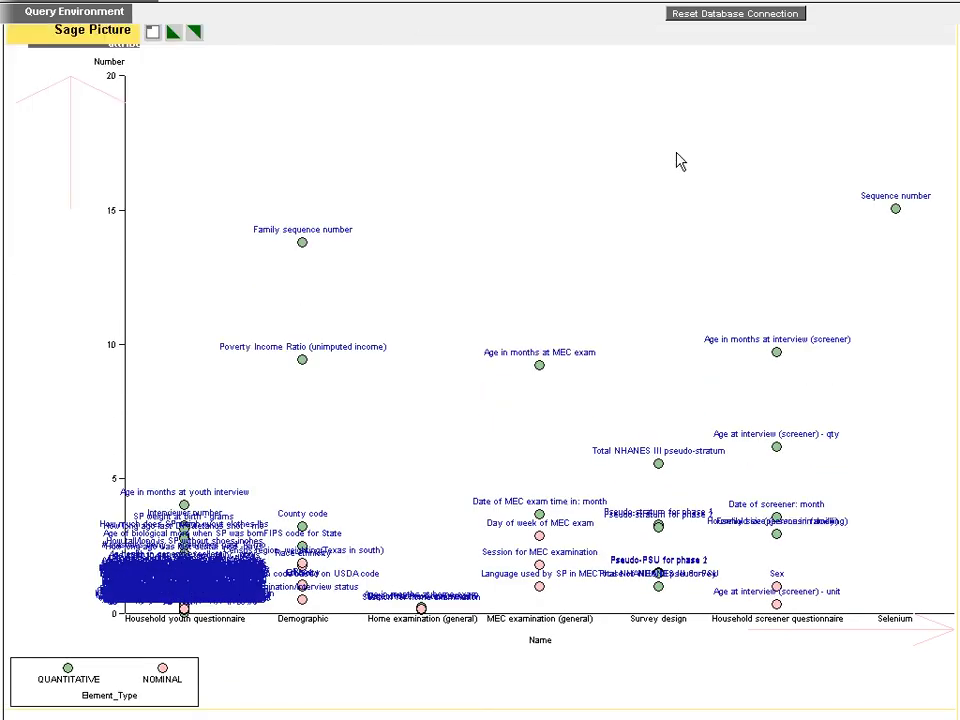
- Outline the Sequence number and Family sequence number points, then the group between Entropy 5 and 10, to examine the highest-entropy attributes
drag(707, 160, 955, 271)
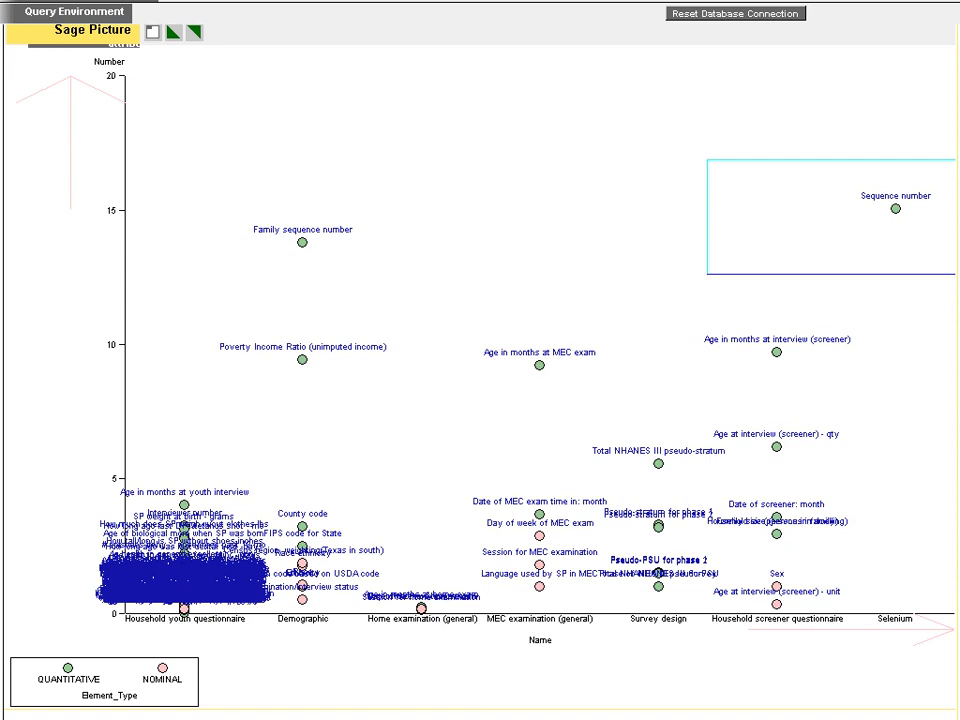
drag(706, 160, 155, 287)
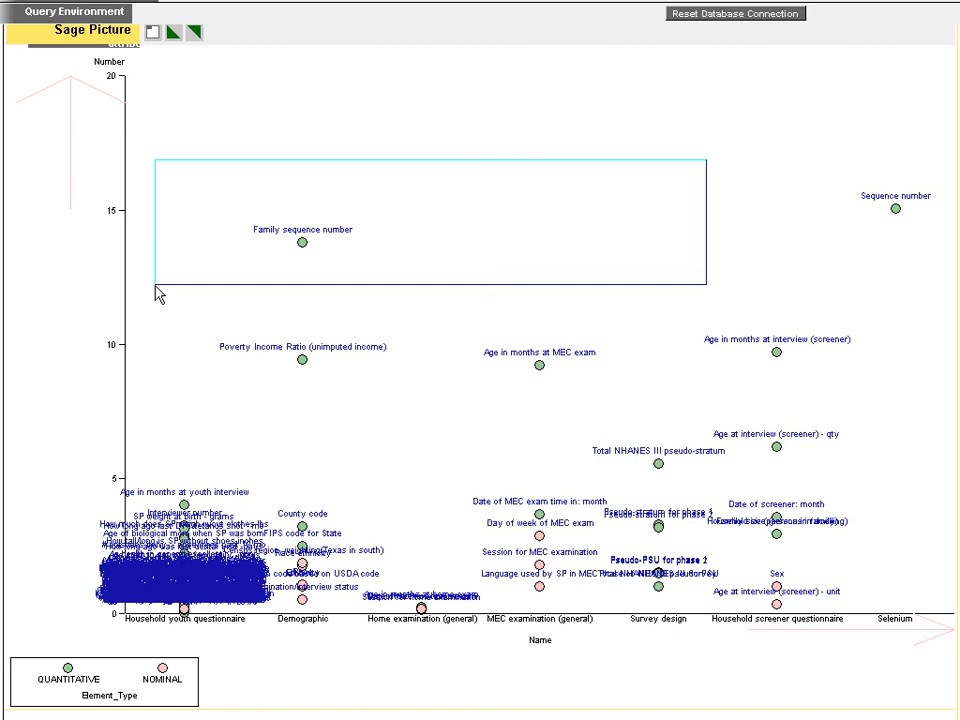
drag(158, 293, 435, 206)
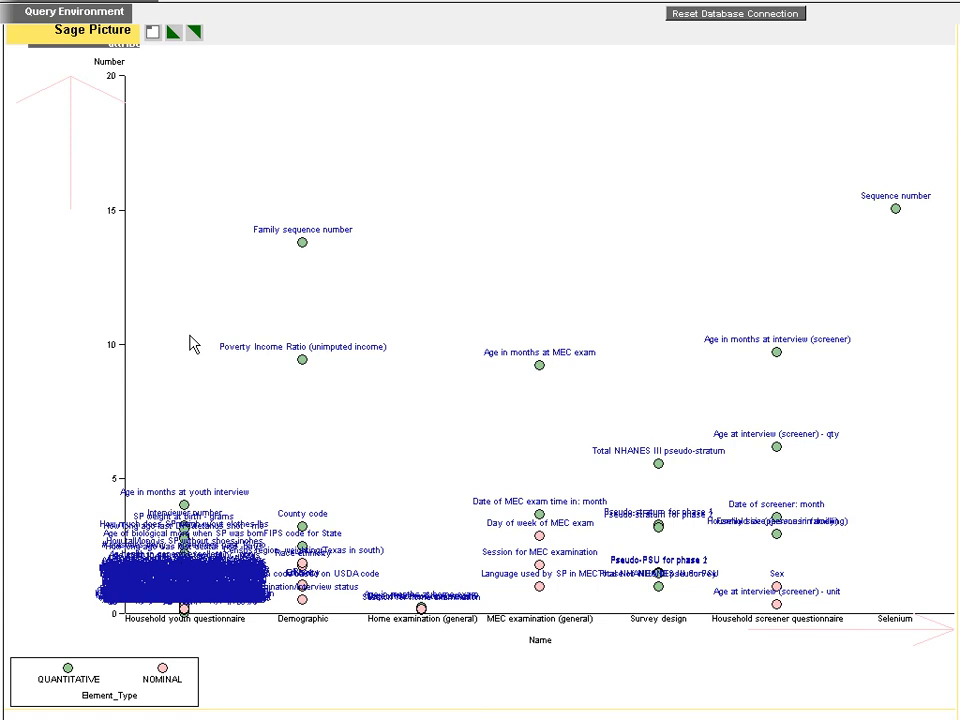
drag(188, 334, 918, 481)
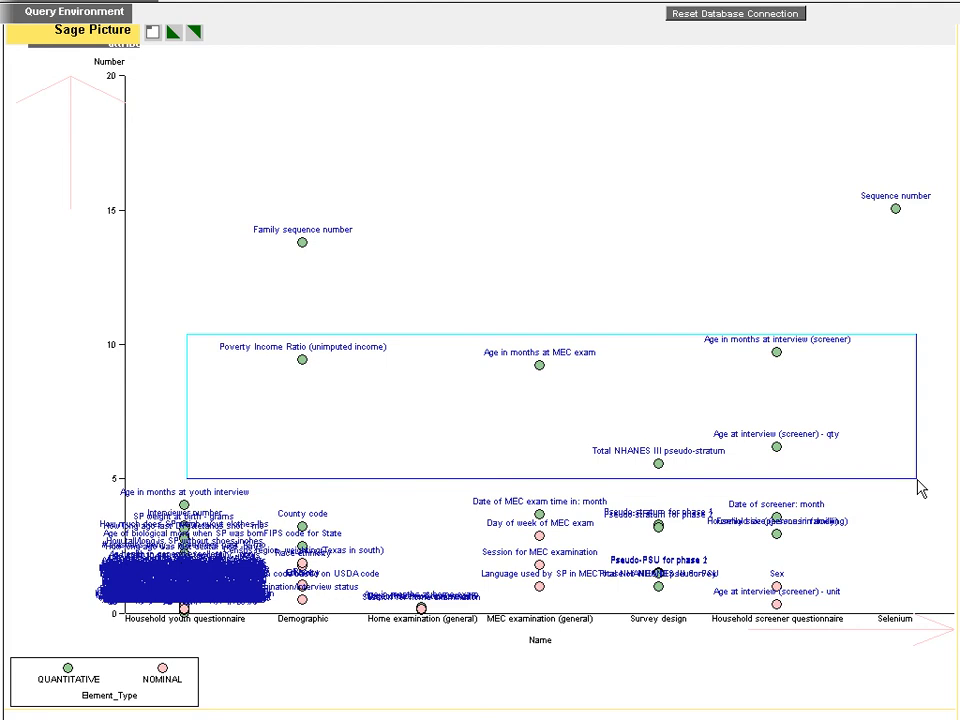
drag(921, 489, 192, 354)
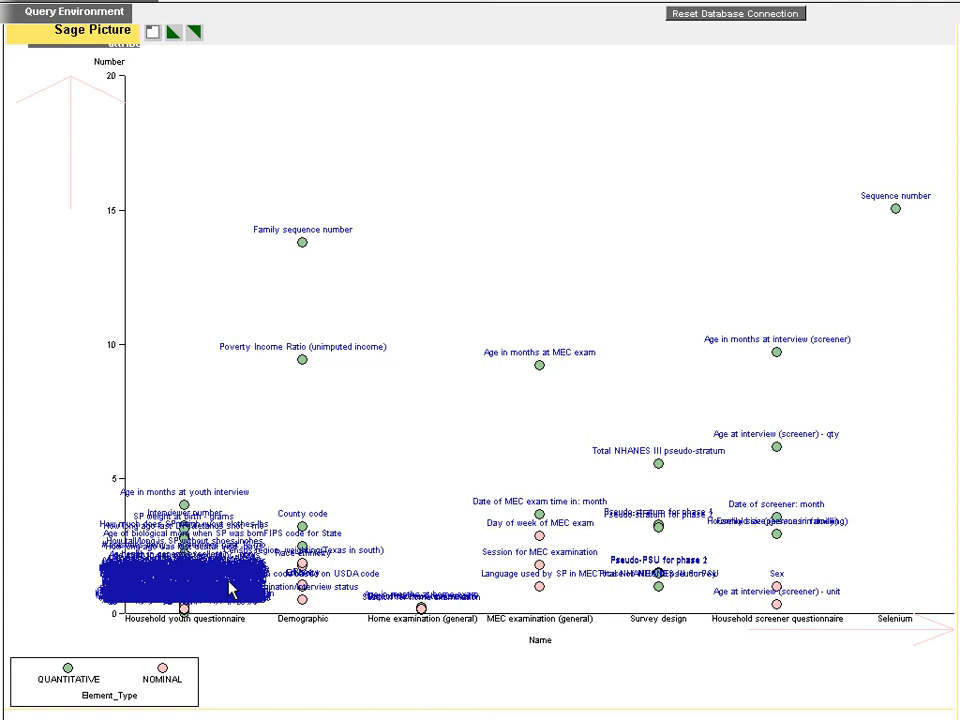
- Place the Sort By control in the Sage Picture, enlarge the decluttered chart, and narrow it to the attributes with Entropy below 6
drag(278, 606, 56, 659)
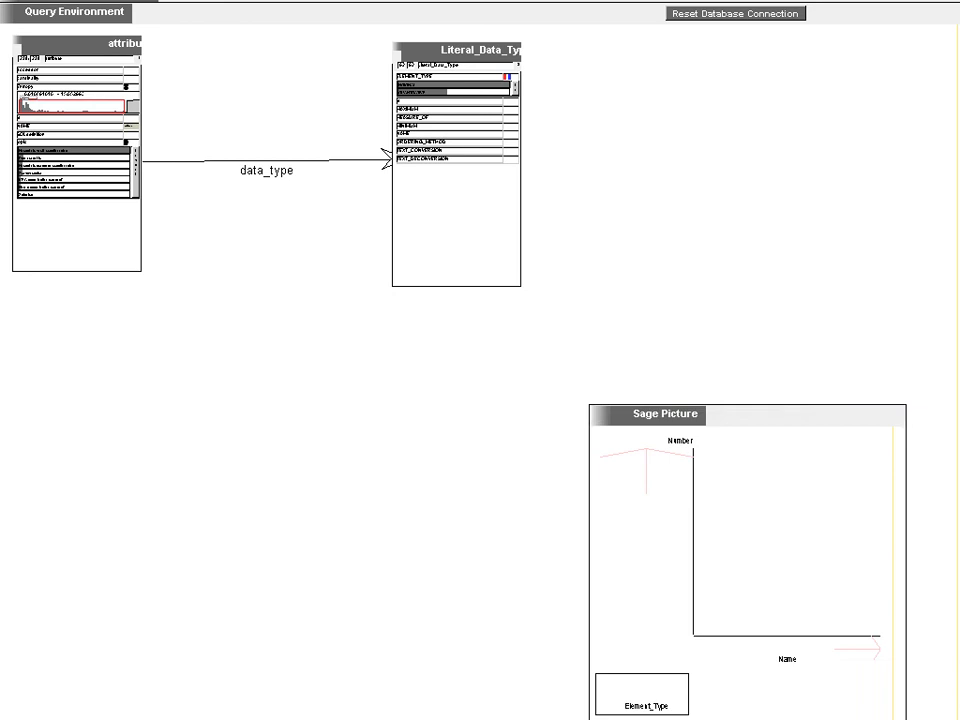
drag(500, 2, 709, 698)
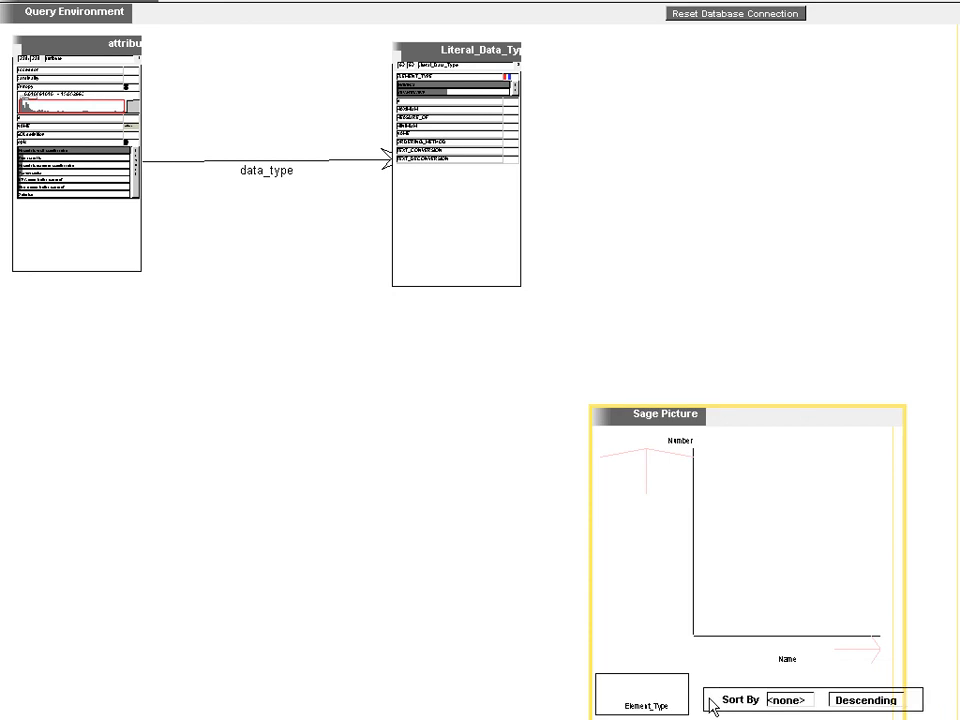
drag(688, 424, 80, 358)
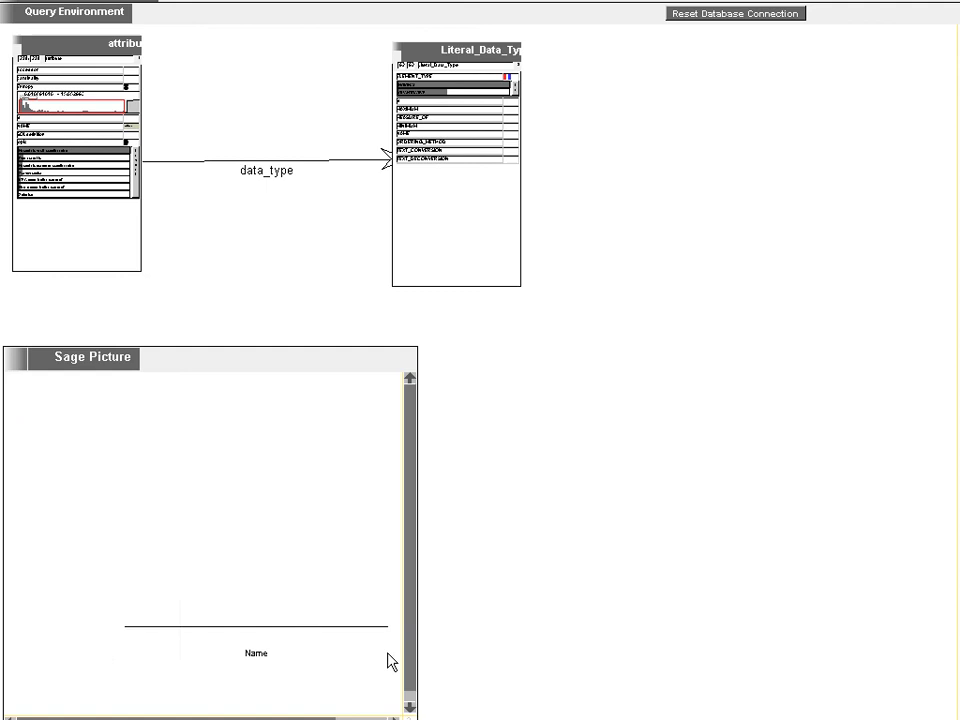
drag(390, 662, 913, 690)
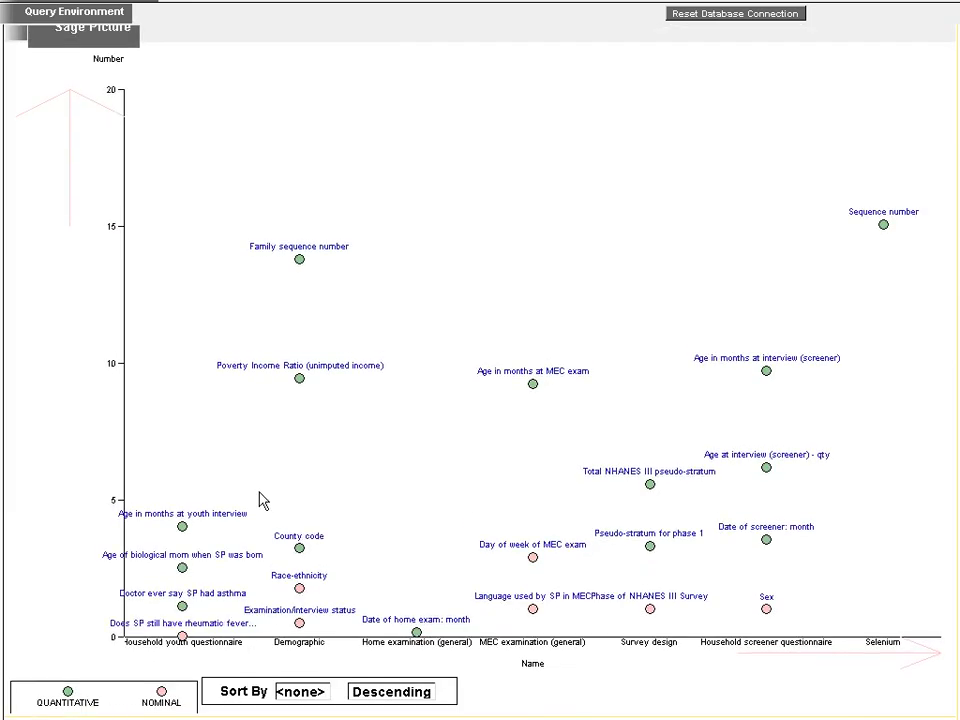
drag(260, 500, 150, 700)
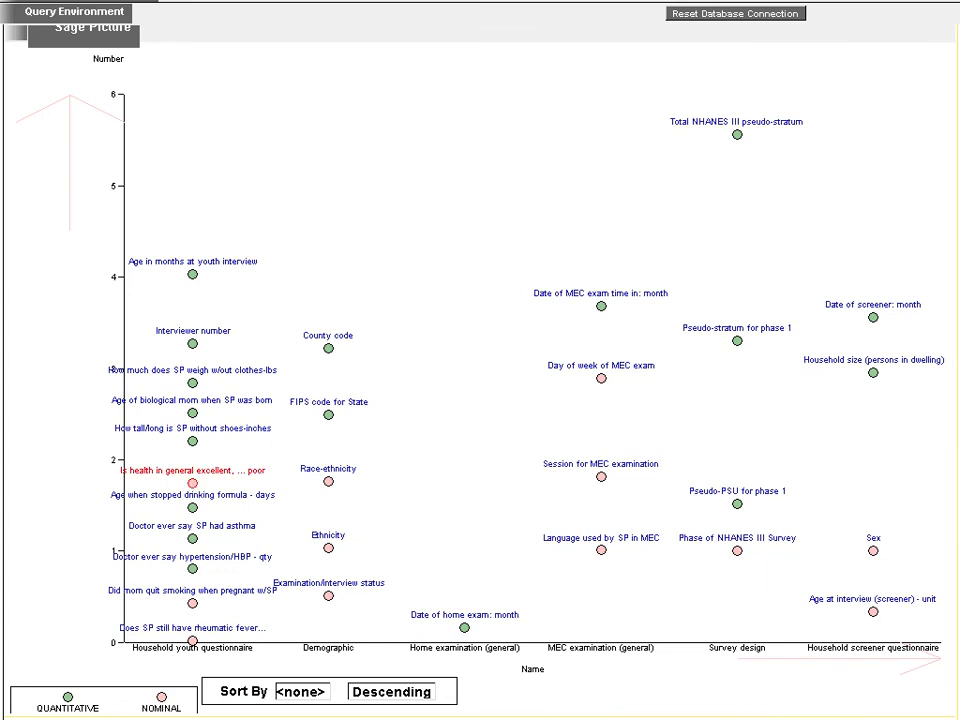
- Put the Family concept into the Sage Picture's timeout box, shrink the Schema Editor, and move the picture below it
click(70, 34)
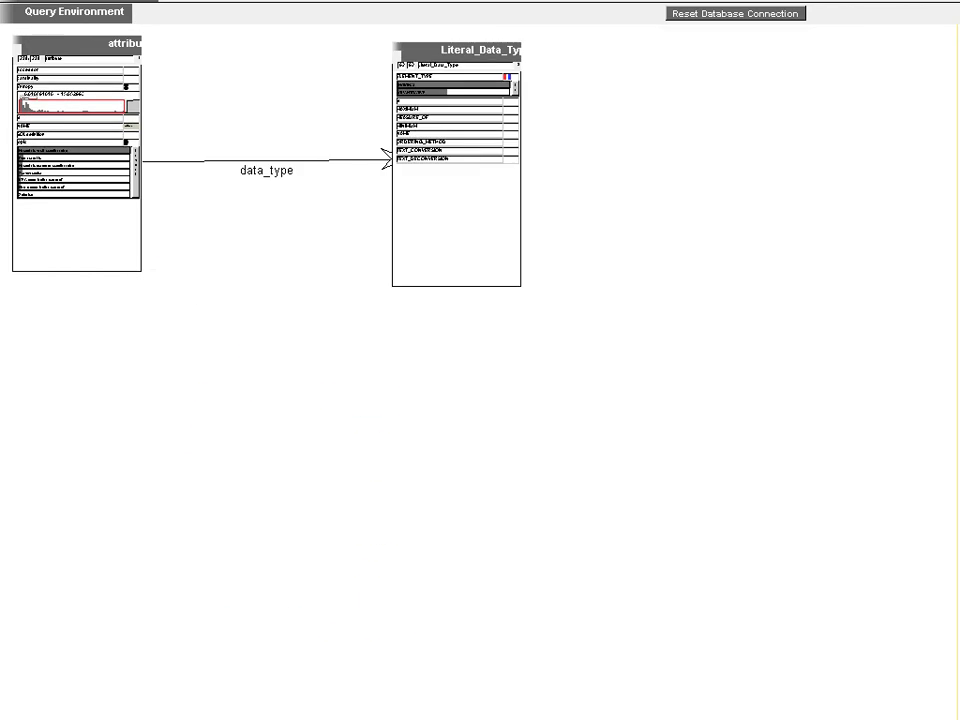
click(54, 12)
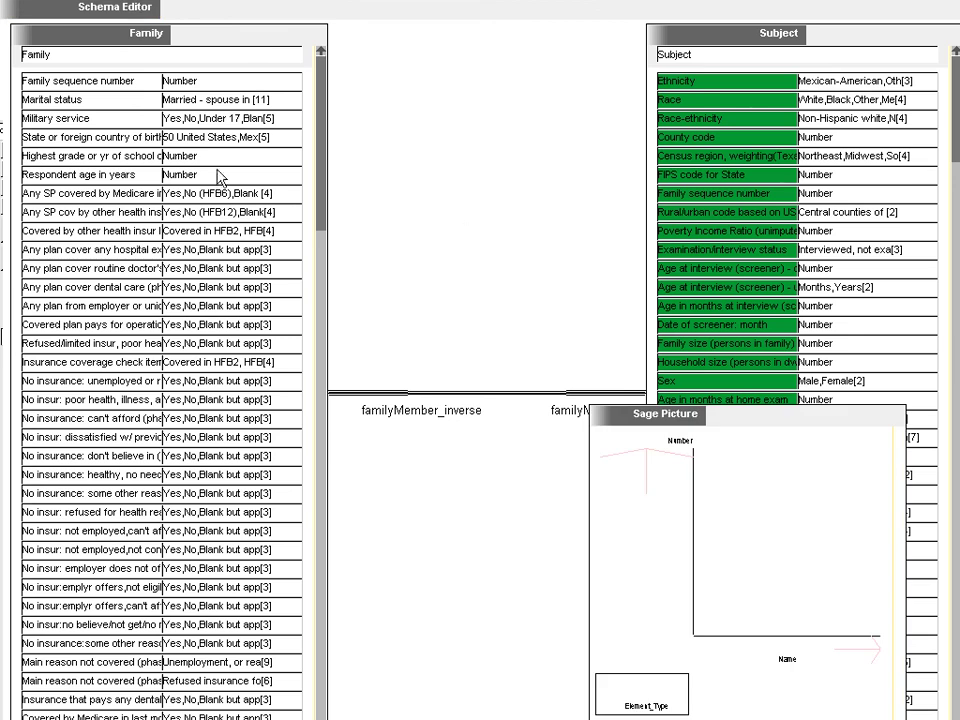
drag(27, 58, 785, 515)
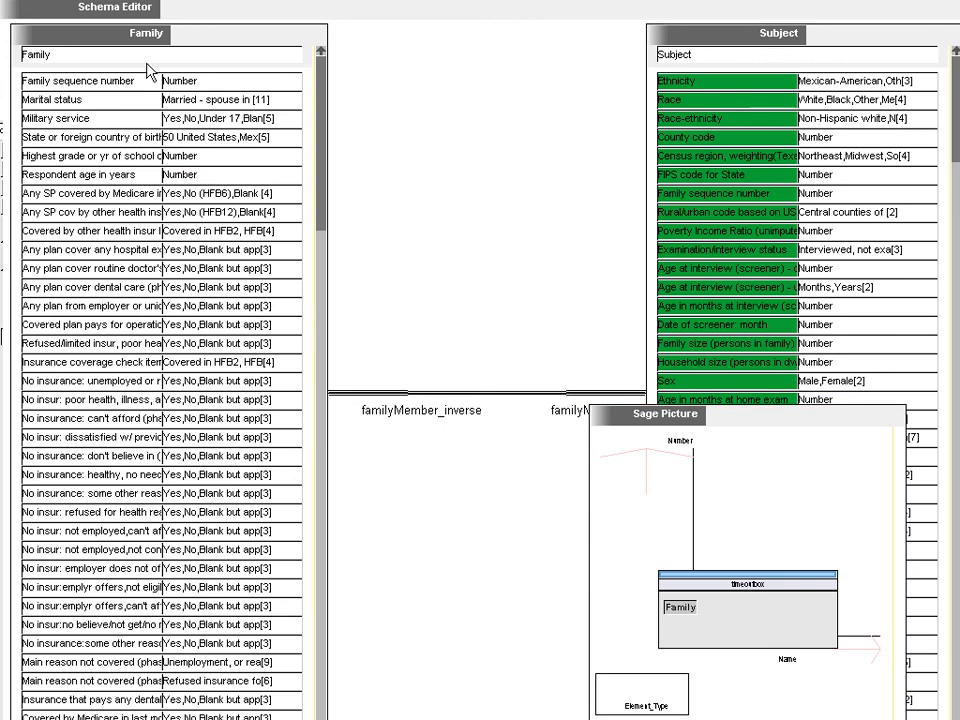
double_click(127, 10)
drag(765, 413, 176, 353)
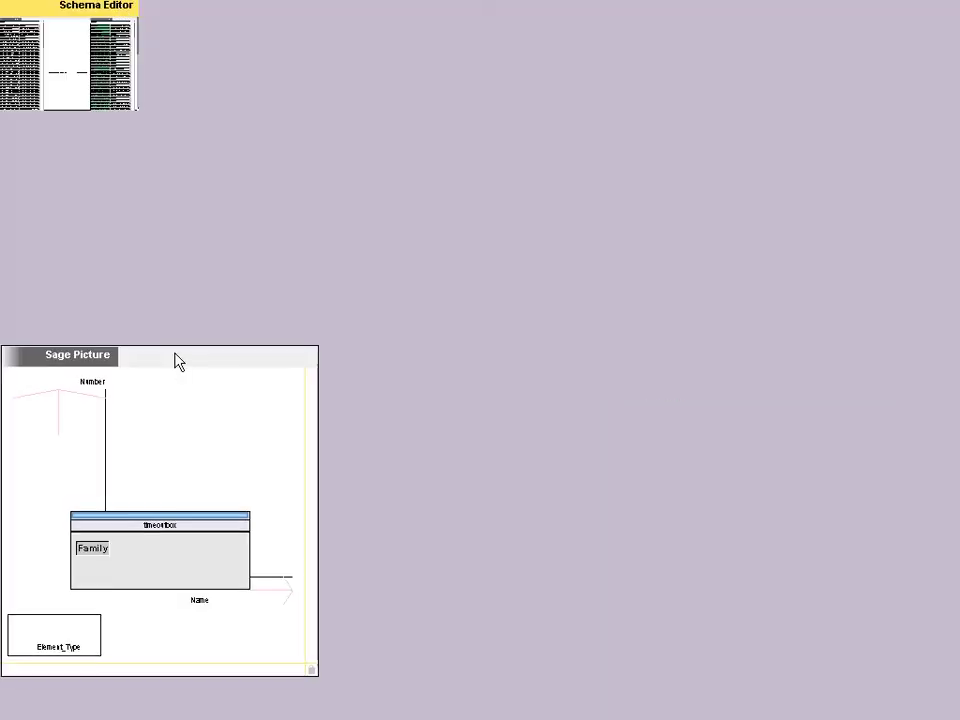
- Chart the Family concept's attributes through has_attribute in the Sage Picture, and stretch the chart in both directions
click(93, 550)
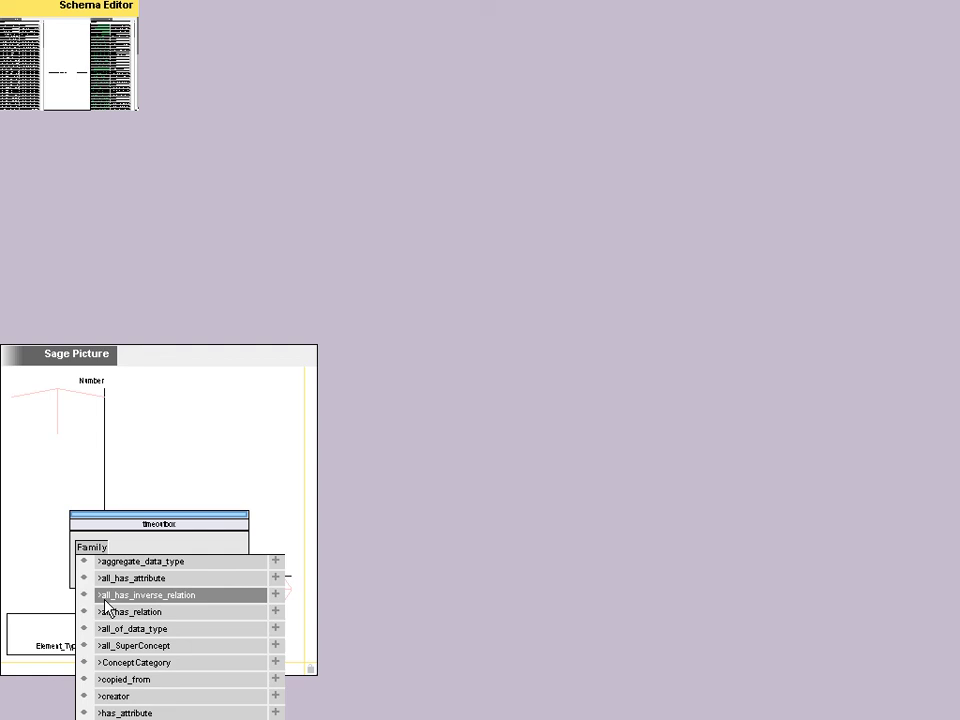
click(131, 714)
drag(126, 529, 118, 719)
drag(337, 581, 892, 573)
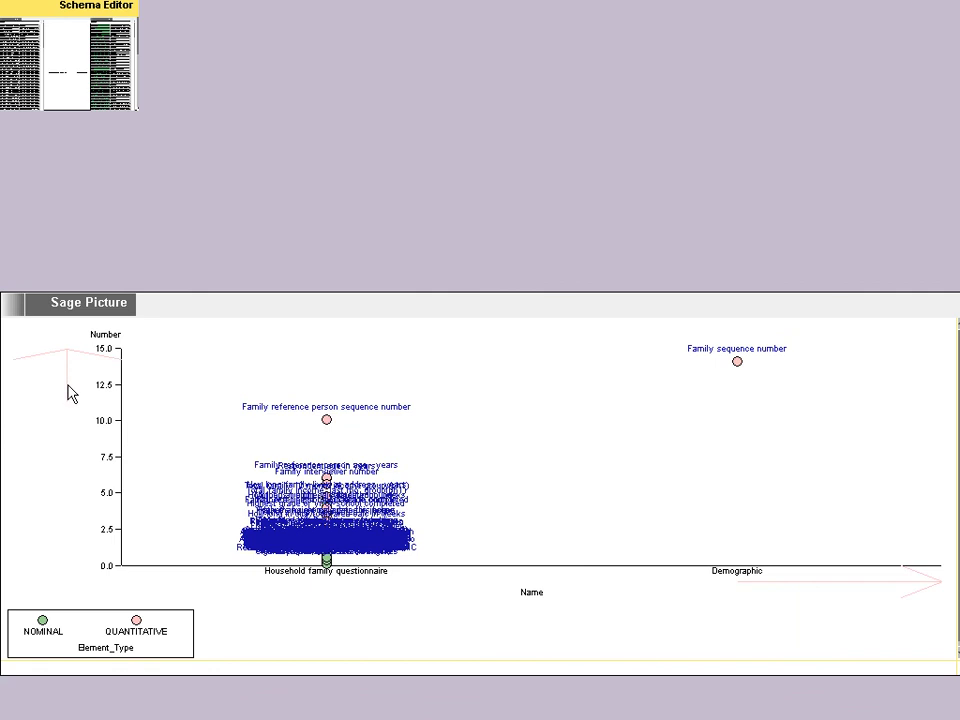
drag(72, 368, 91, 90)
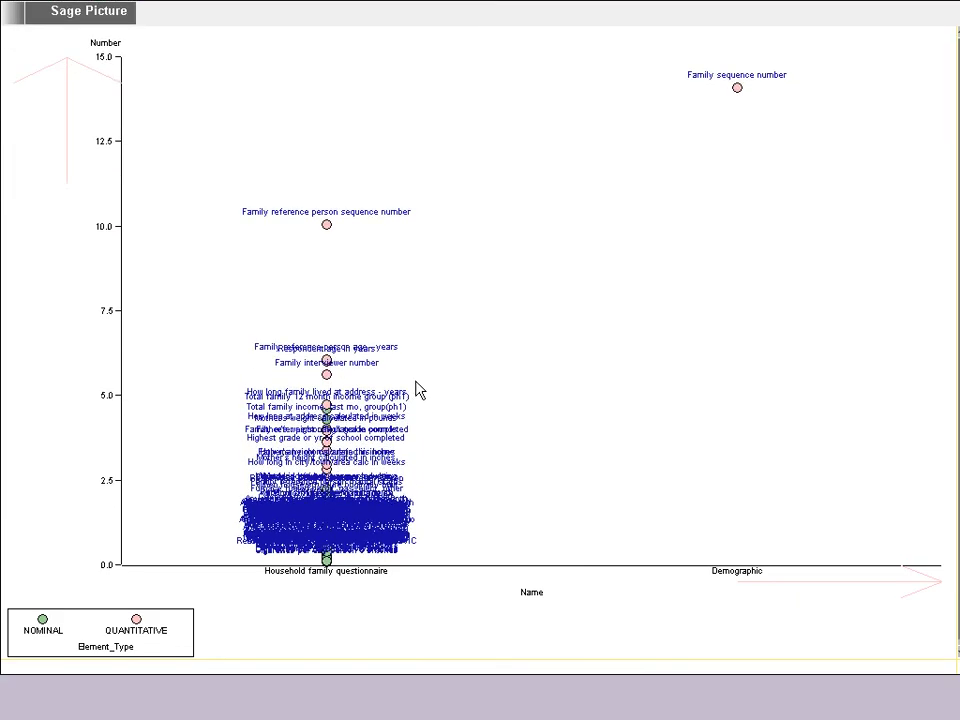
drag(418, 386, 182, 638)
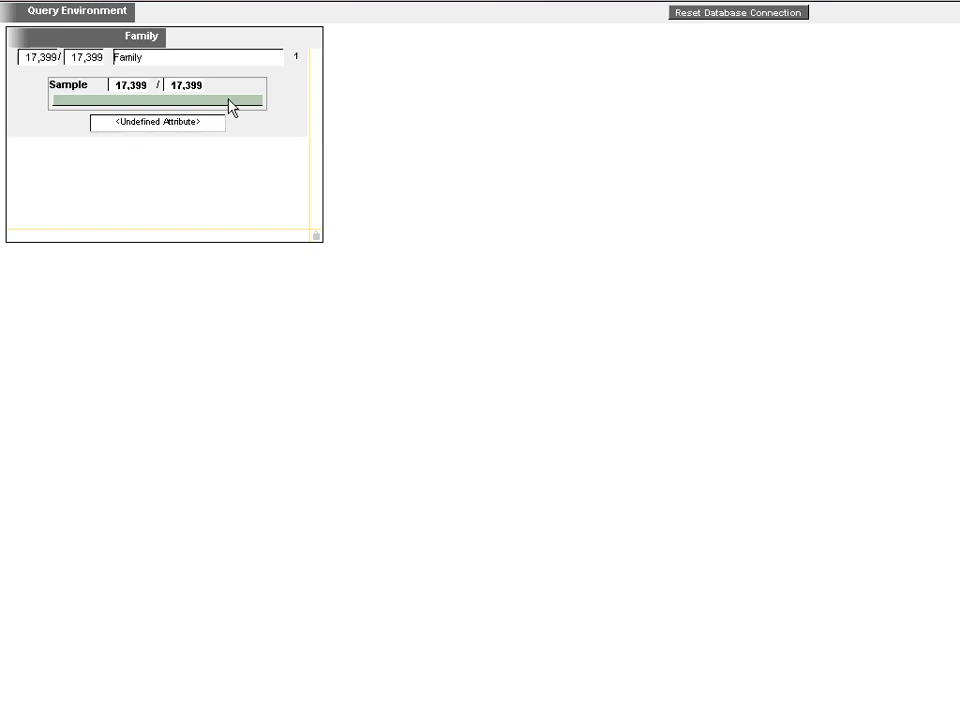
- Sample 8679 of the 17,399 families and store the sample definition as an attribute named ExplorationSet
mouse_move(258, 101)
mouse_down()
mouse_move(249, 103)
mouse_move(257, 101)
mouse_up()
drag(257, 101, 193, 146)
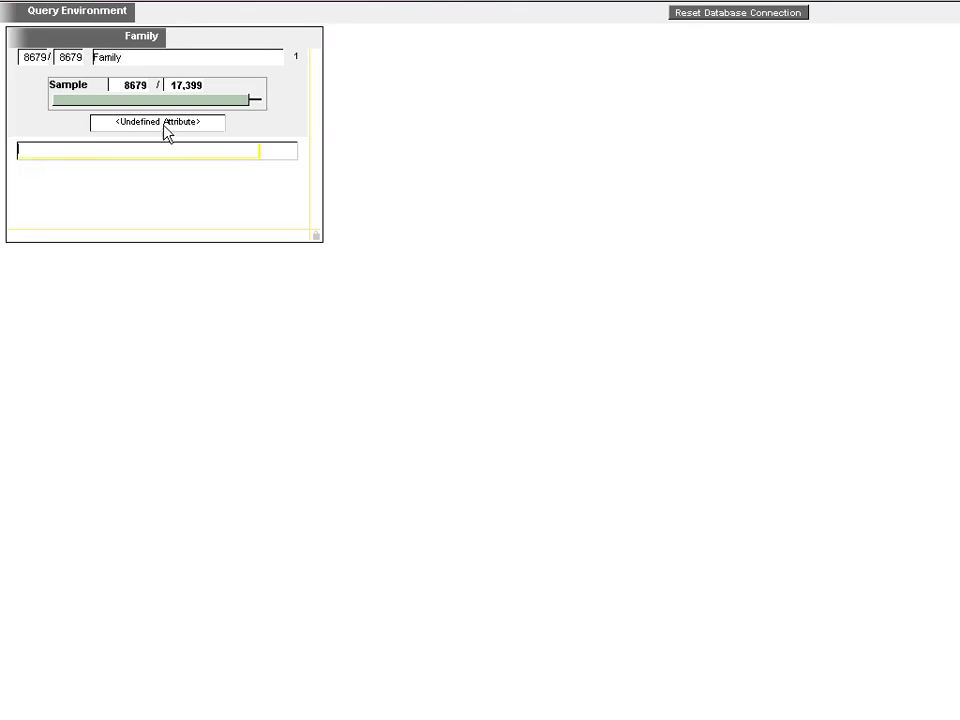
drag(133, 90, 137, 157)
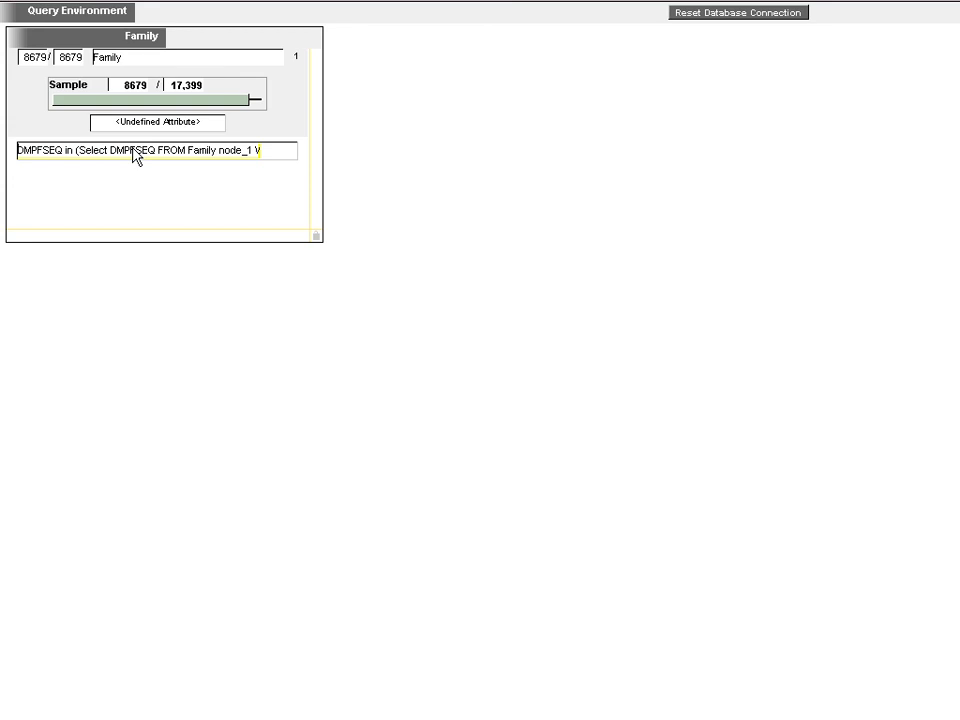
key(Return)
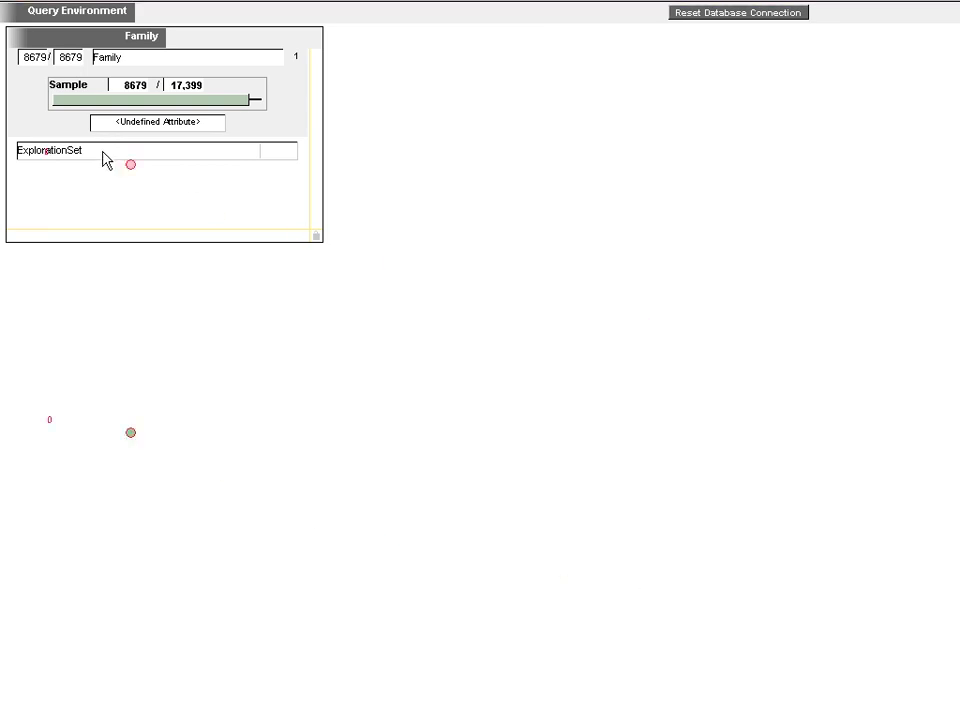
- Add the reference person marital status and years-at-address attributes to the Family set, hide its Sample controls, and follow familyMember to Subject
drag(91, 177, 90, 176)
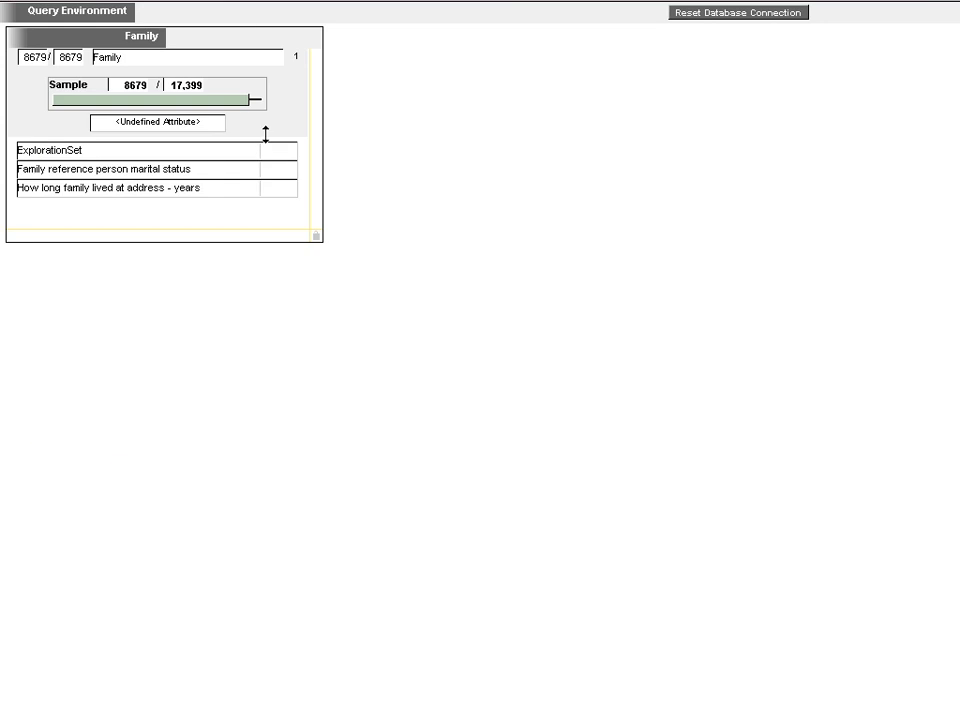
drag(265, 134, 267, 72)
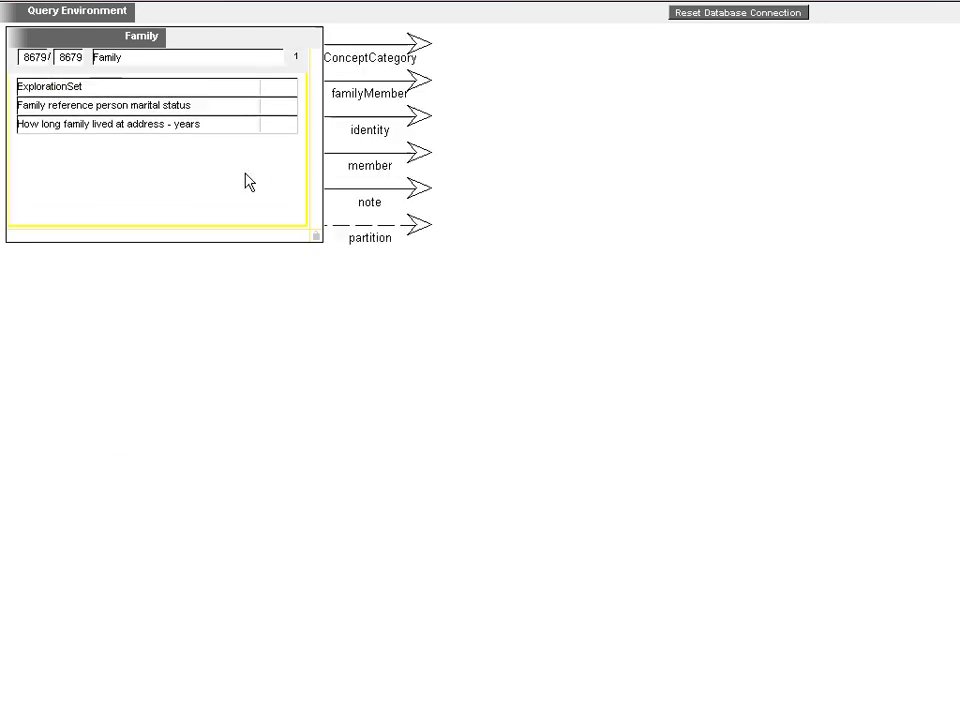
click(410, 88)
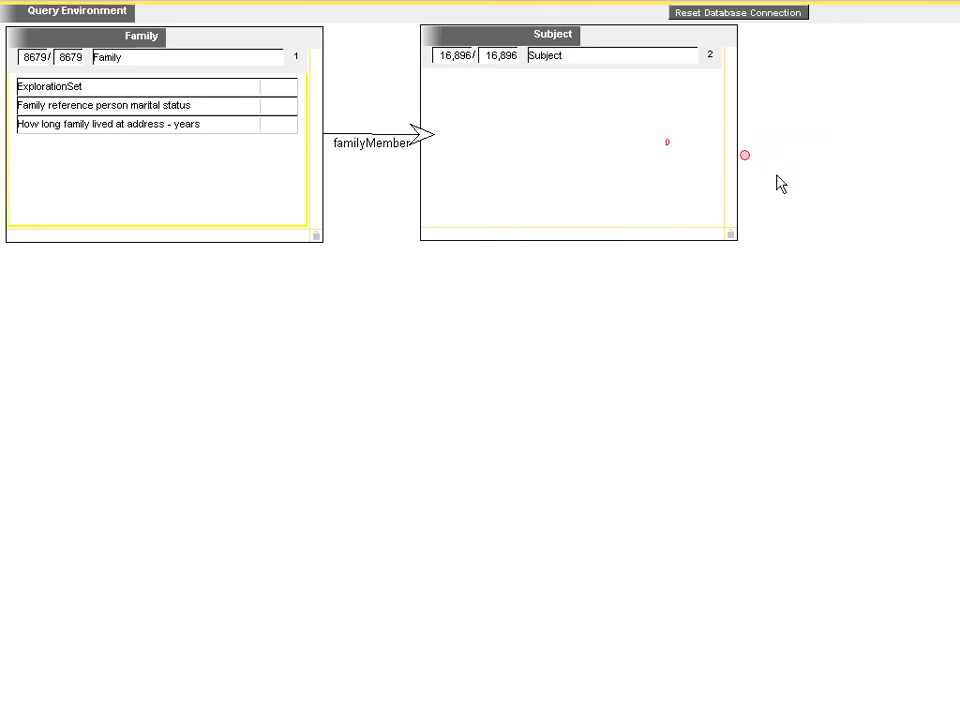
- Add "Is health in general excellent, ... poor" to the Subject set and restrict its values to Fair and Poor
drag(778, 182, 587, 90)
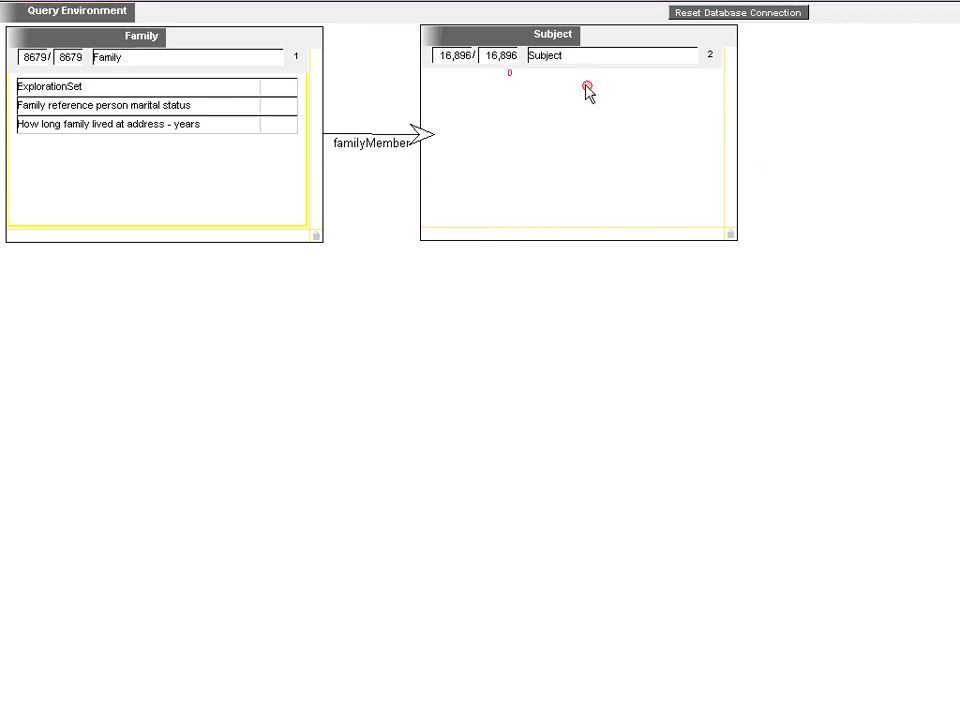
drag(548, 712, 580, 100)
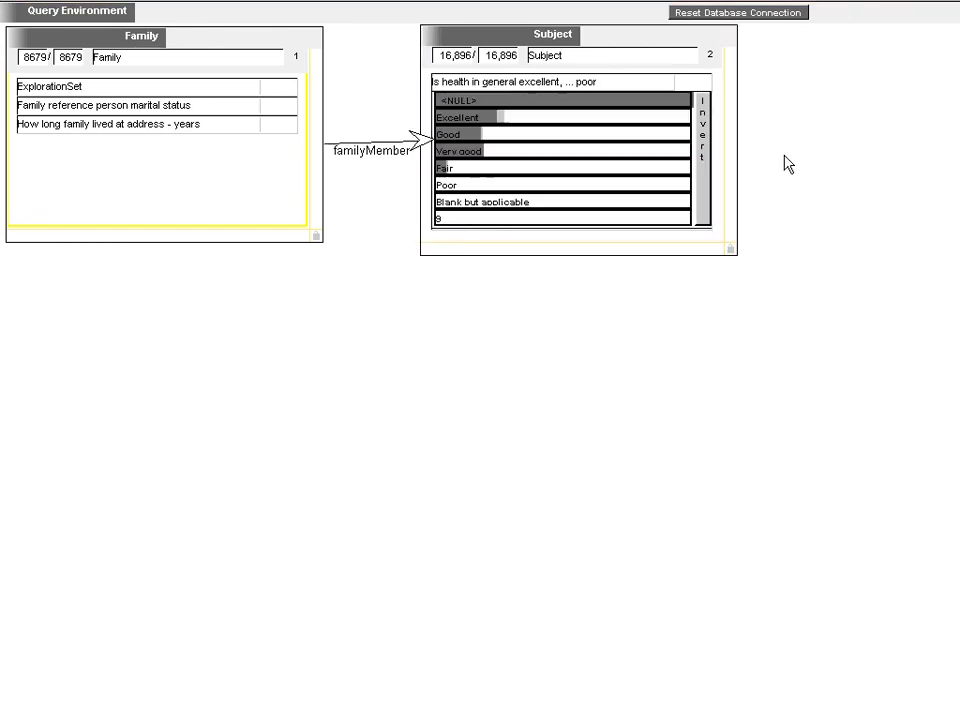
click(712, 153)
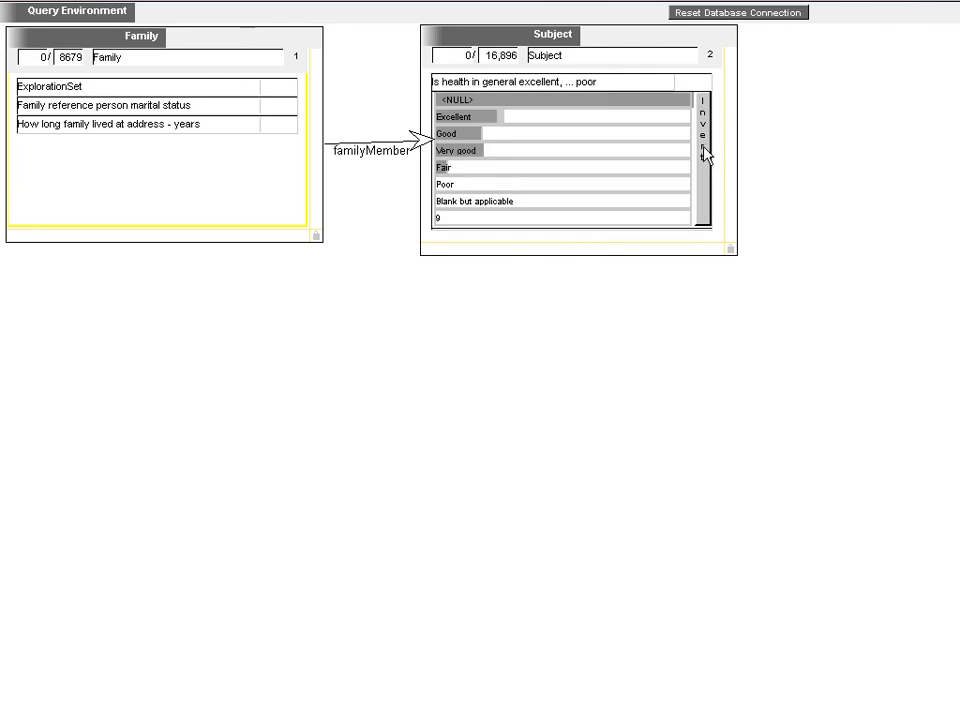
click(628, 172)
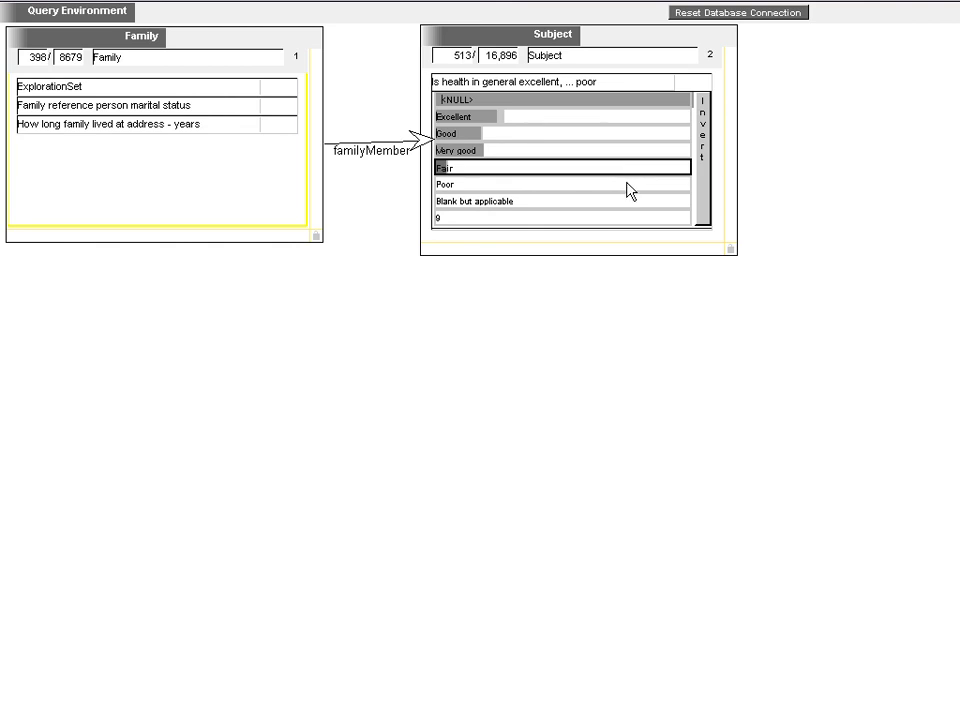
click(627, 184)
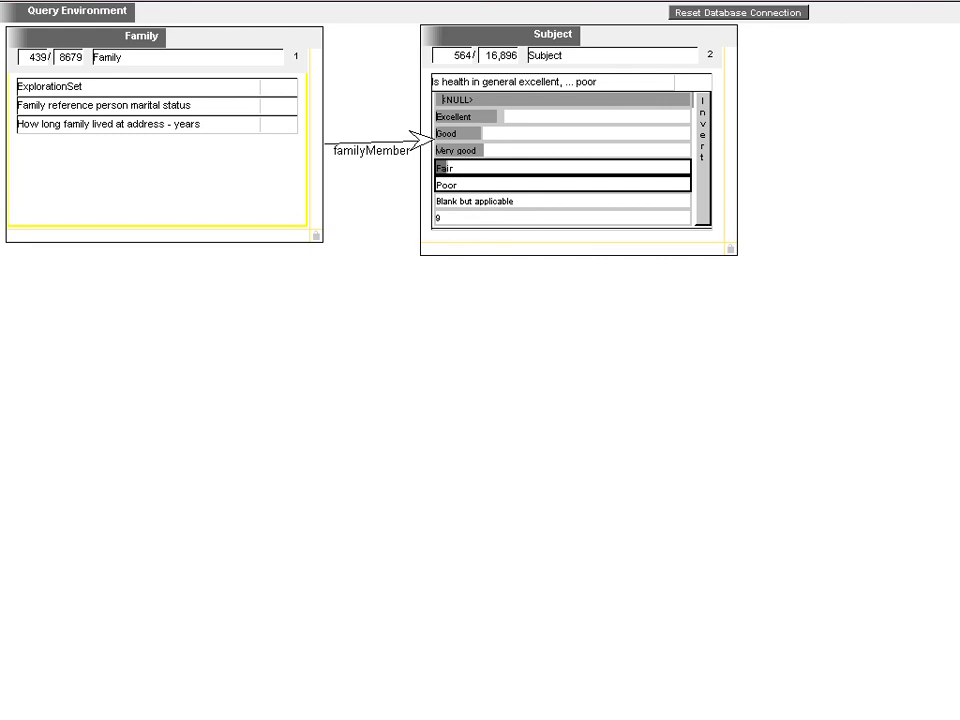
- Display the distributions of marital status and years lived at address in the Family set, and enlarge the set for a closer look
drag(300, 579, 204, 106)
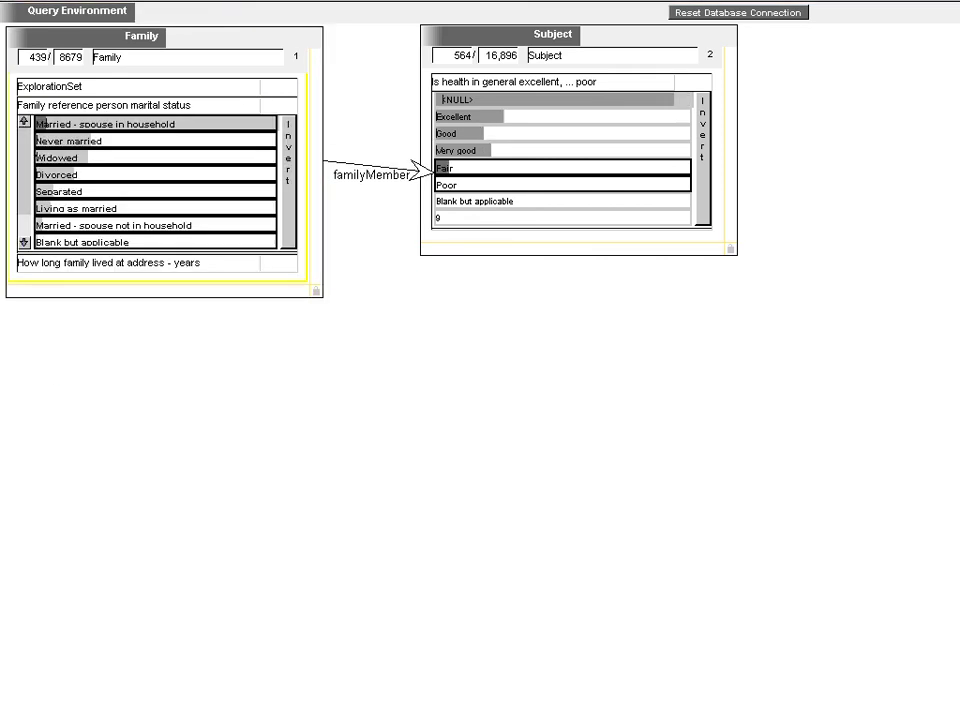
drag(430, 690, 162, 272)
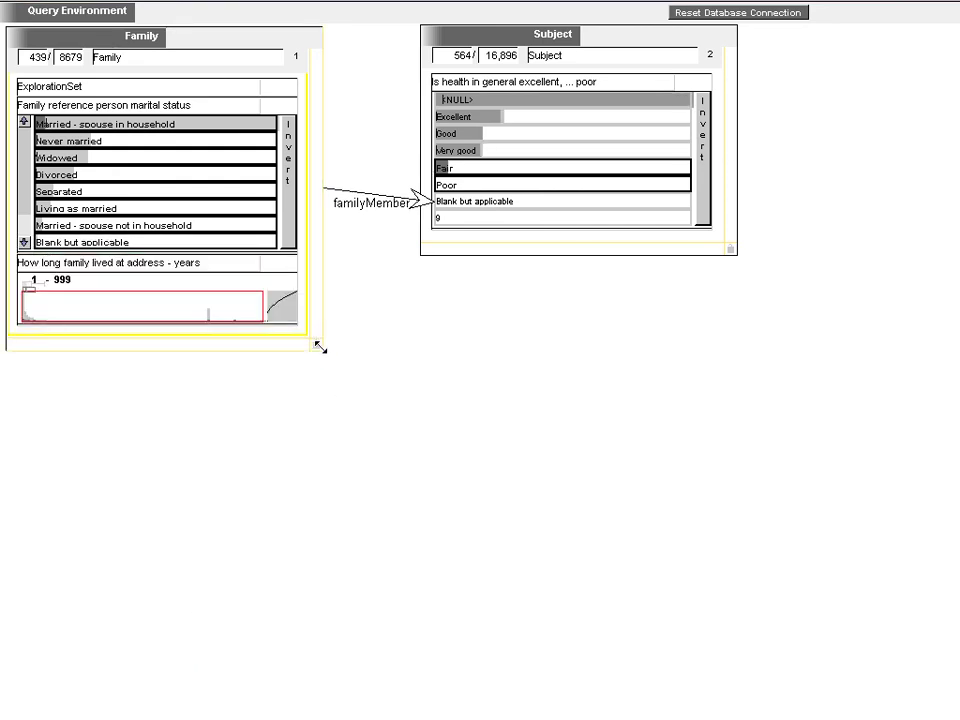
drag(328, 357, 785, 716)
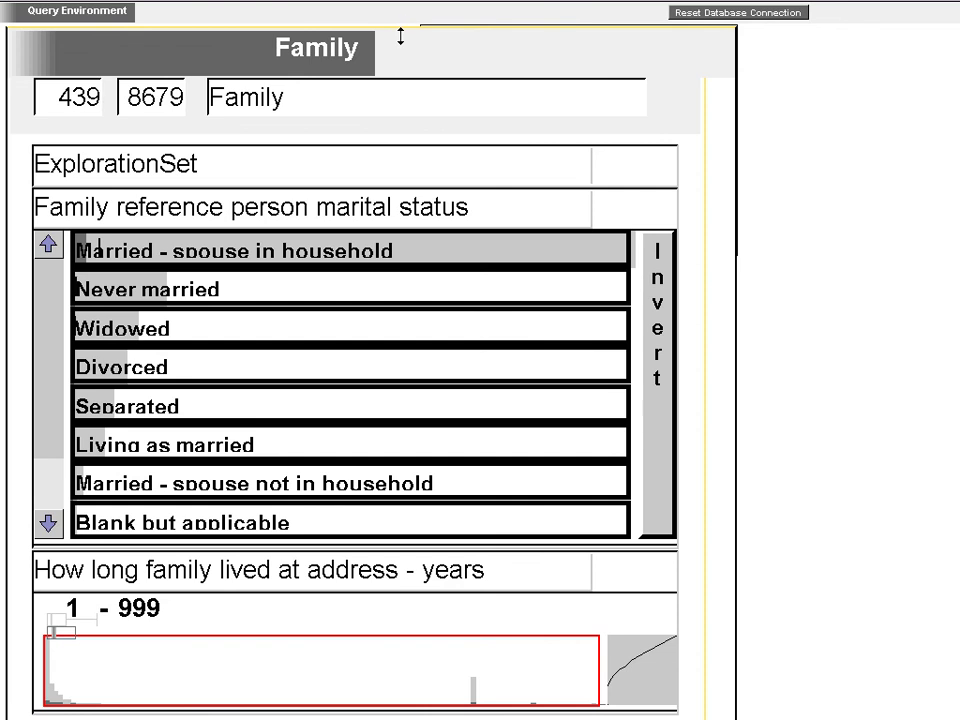
drag(401, 30, 340, 434)
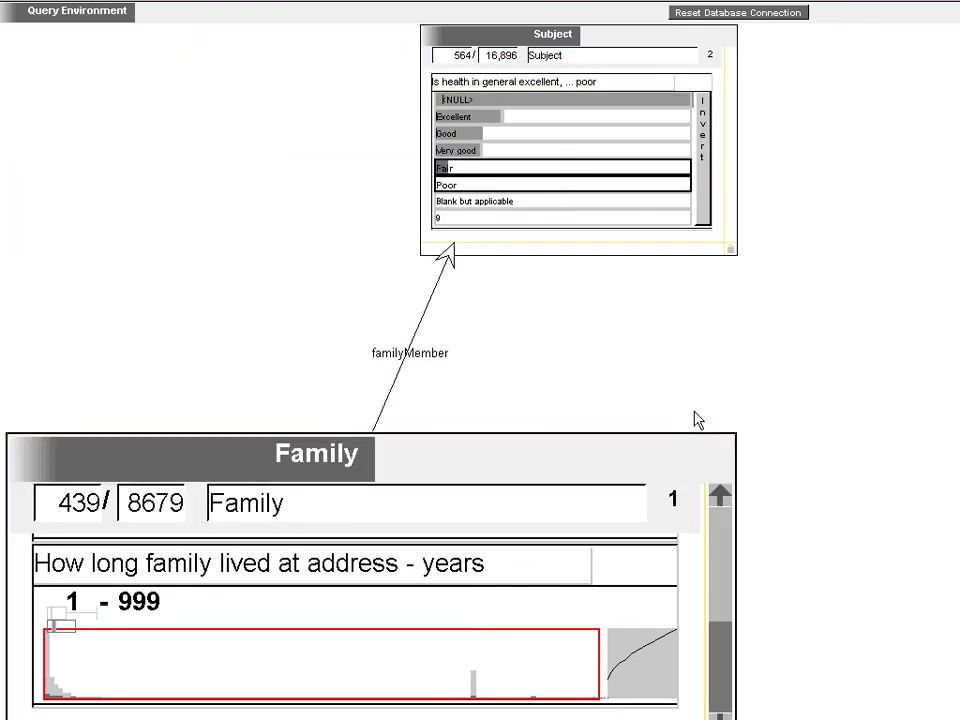
drag(734, 432, 959, 2)
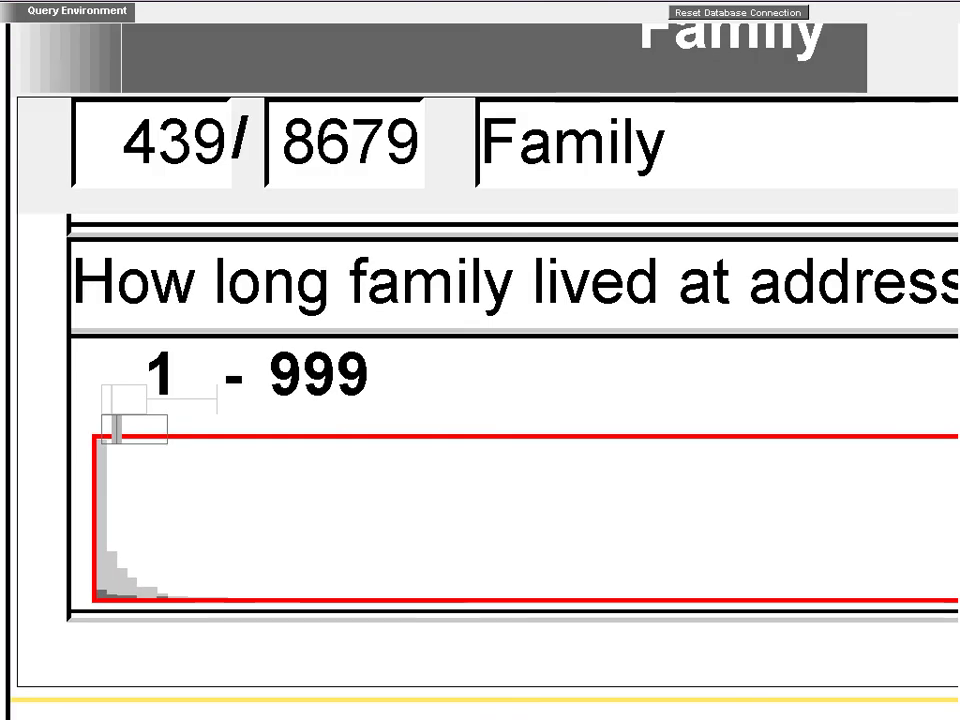